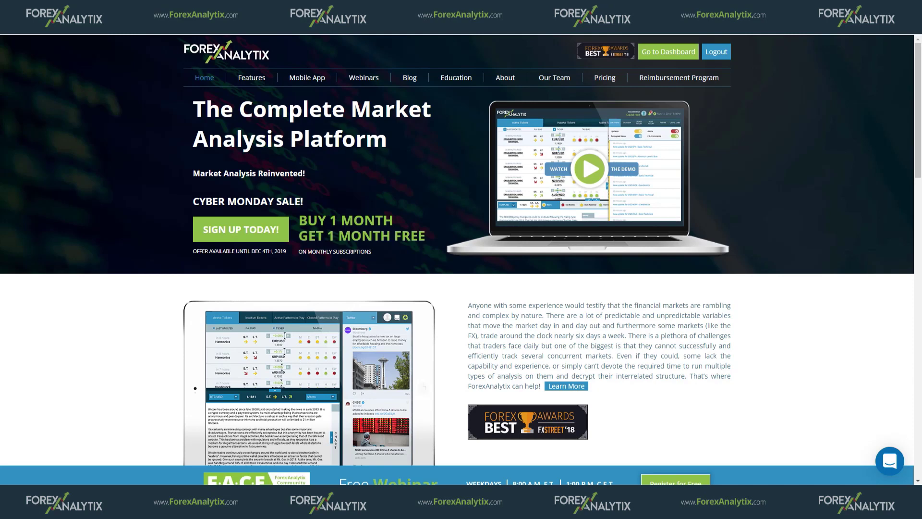
Go from the Mobile App page to the member dashboard with tickers, EUR/USD analysis and live stream.
{"action": "left_click", "coordinate": [307, 78]}
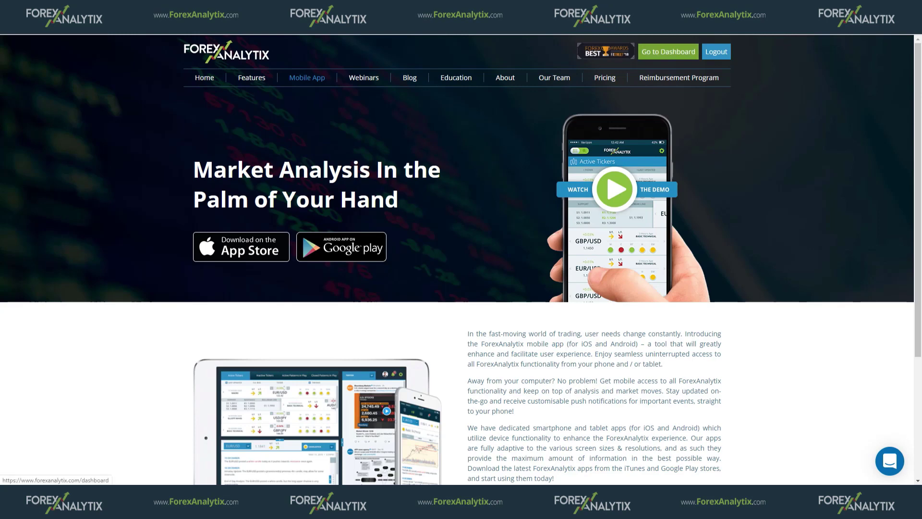
{"action": "left_click", "coordinate": [669, 53]}
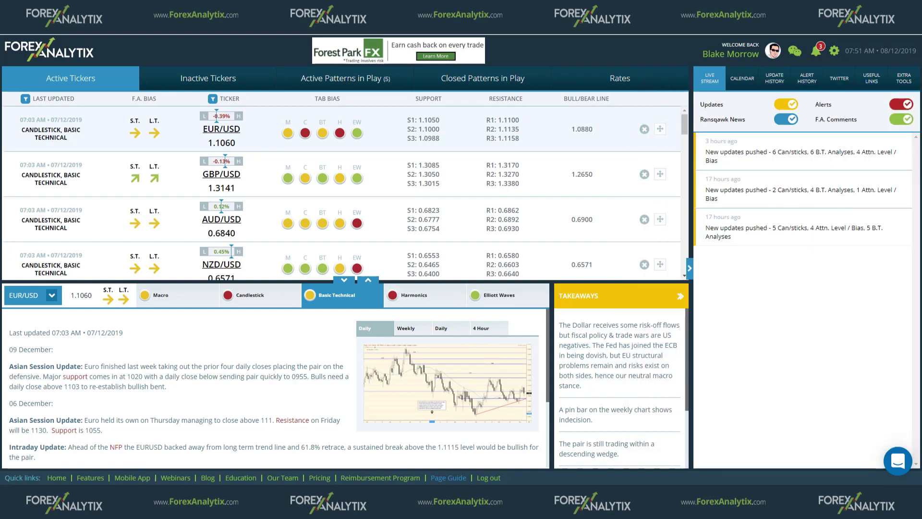
Expand the Active Tickers table and scroll through the pairs down to USD/MXN.
{"action": "left_click", "coordinate": [344, 279]}
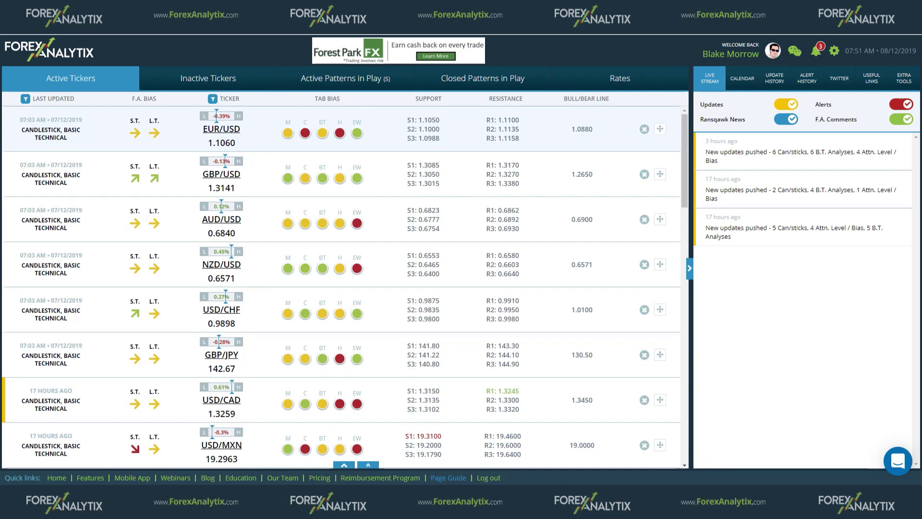
{"action": "scroll", "coordinate": [341, 283], "scroll_direction": "down", "scroll_amount": 5}
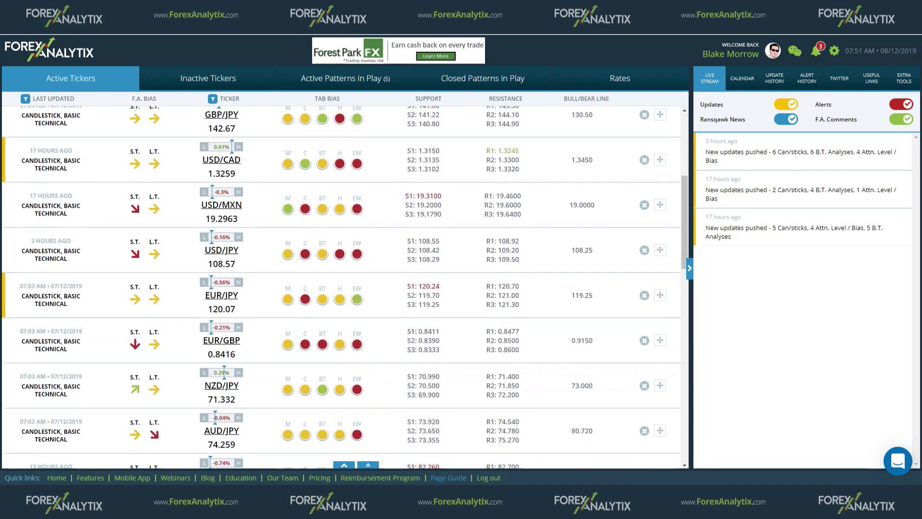
{"action": "scroll", "coordinate": [340, 283], "scroll_direction": "up", "scroll_amount": 5}
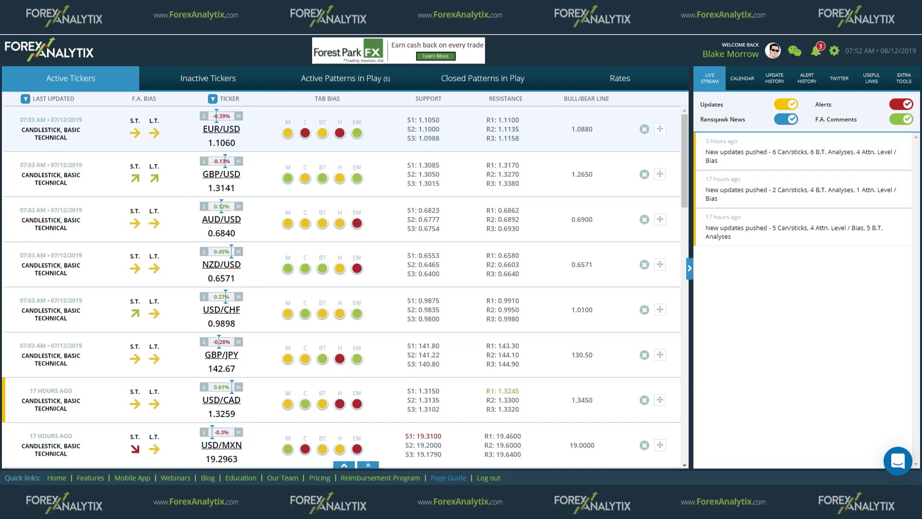
{"action": "key", "text": "super+alt+d"}
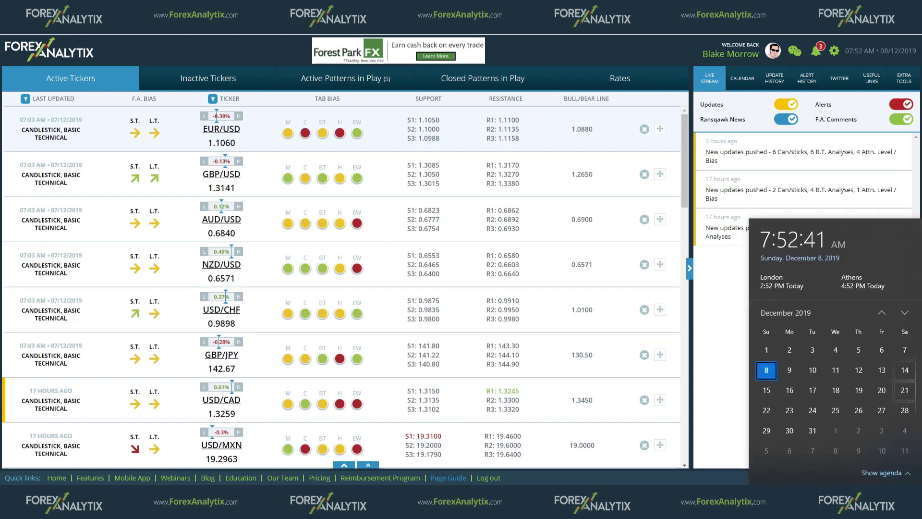
{"action": "key", "text": "Escape"}
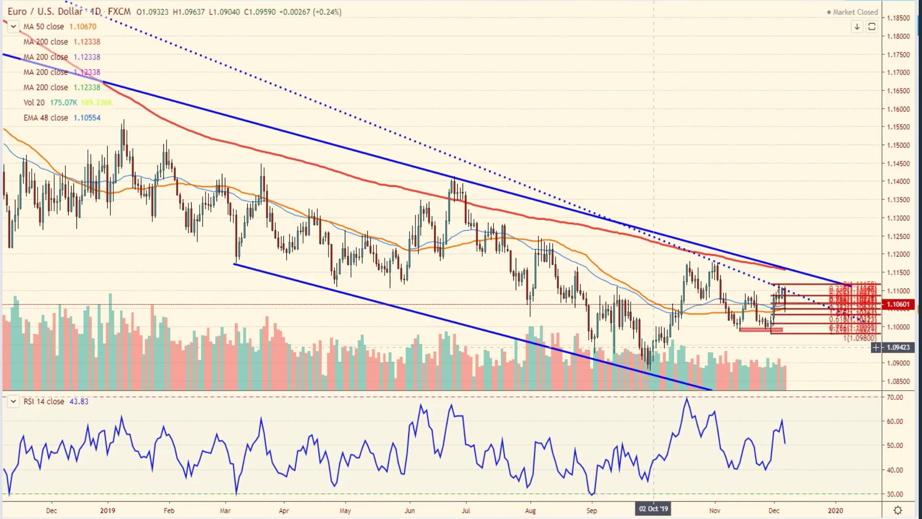
Zoom and pan the EUR/USD chart to frame the October–December swing, leaving space after the latest bar.
{"action": "scroll", "coordinate": [663, 355], "scroll_direction": "up", "scroll_amount": 5}
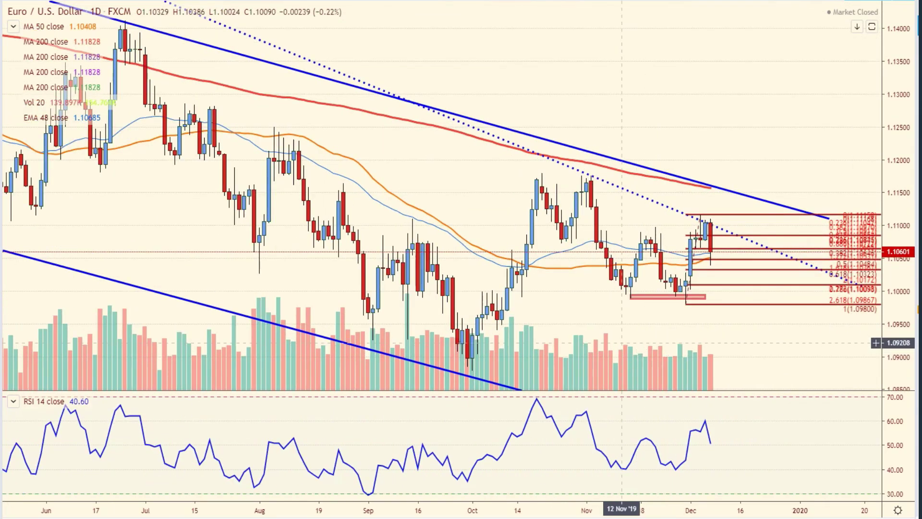
{"action": "scroll", "coordinate": [559, 344], "scroll_direction": "down", "scroll_amount": 3}
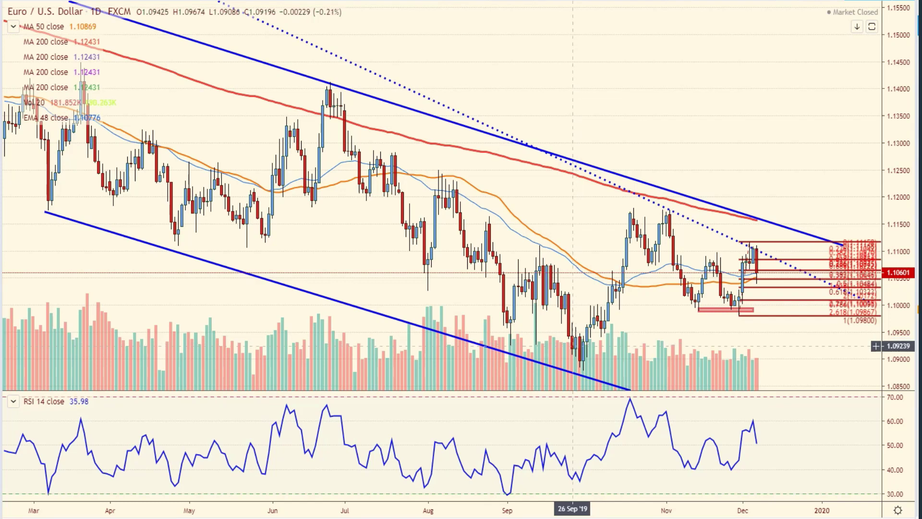
{"action": "scroll", "coordinate": [572, 346], "scroll_direction": "down", "scroll_amount": 3}
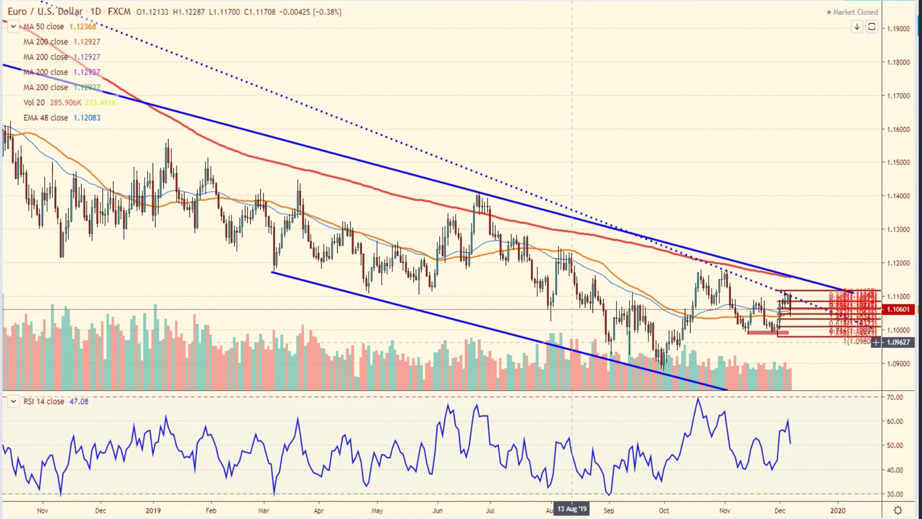
{"action": "scroll", "coordinate": [572, 346], "scroll_direction": "down", "scroll_amount": 2}
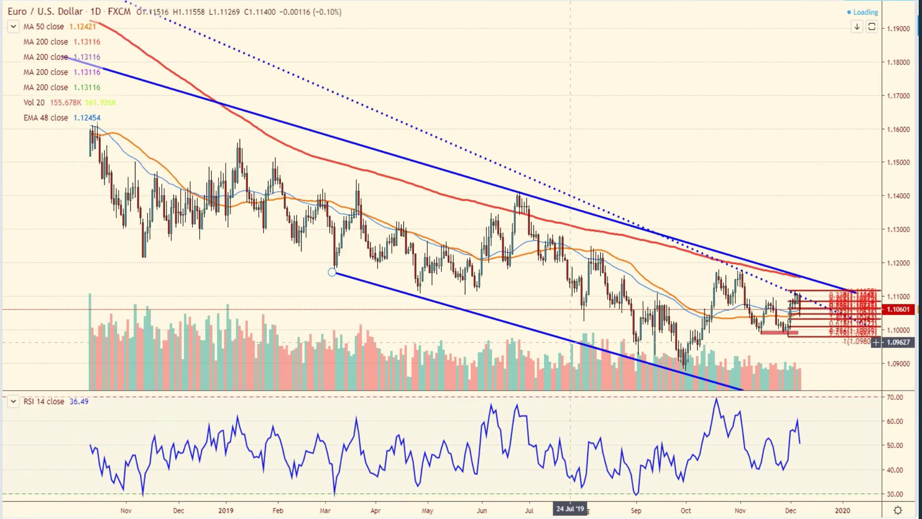
{"action": "scroll", "coordinate": [570, 345], "scroll_direction": "down", "scroll_amount": 3}
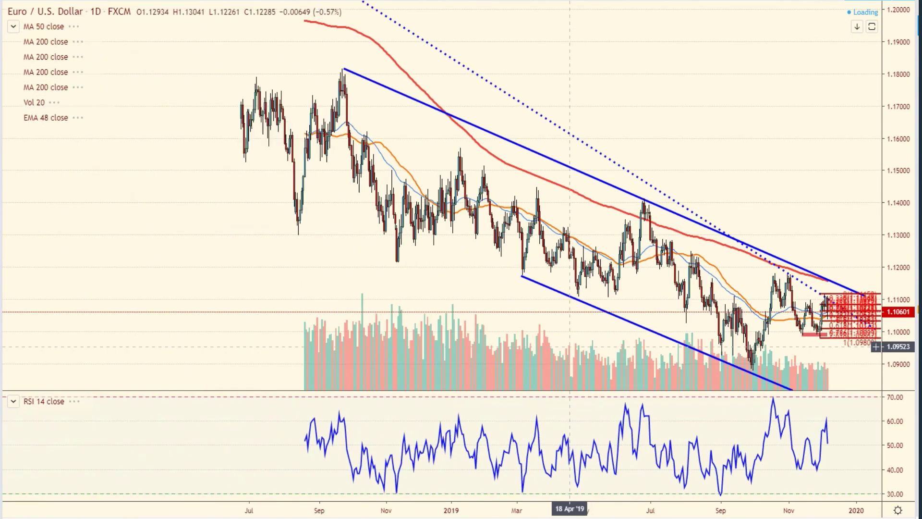
{"action": "scroll", "coordinate": [570, 346], "scroll_direction": "down", "scroll_amount": 2}
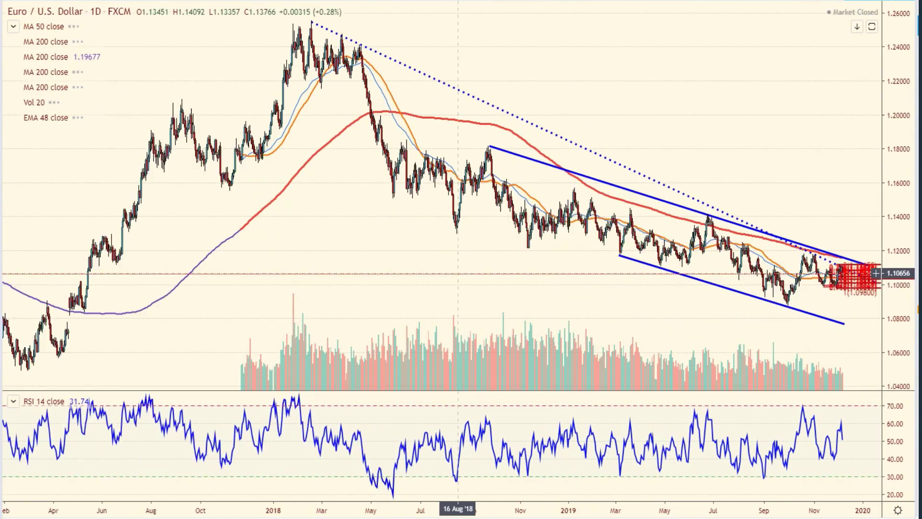
{"action": "left_click_drag", "start_coordinate": [432, 255], "coordinate": [312, 249]}
{"action": "scroll", "coordinate": [715, 357], "scroll_direction": "up", "scroll_amount": 3}
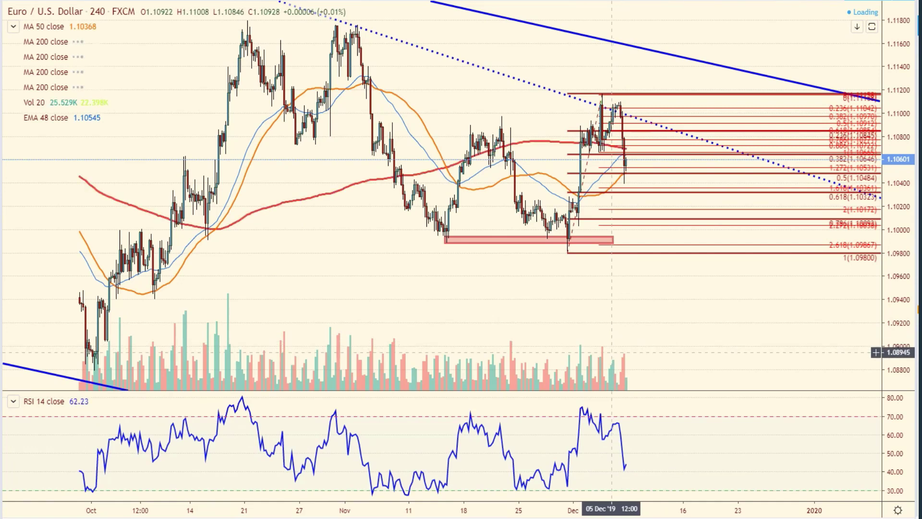
{"action": "scroll", "coordinate": [611, 352], "scroll_direction": "up", "scroll_amount": 3}
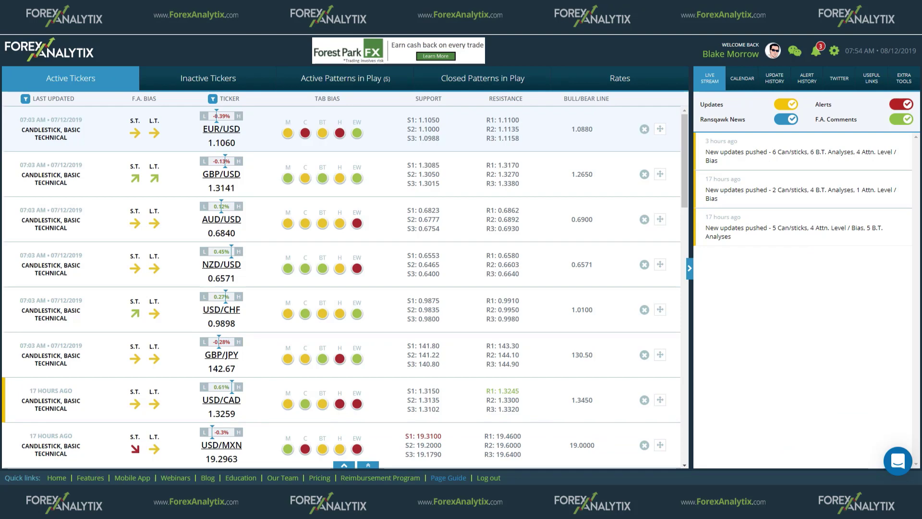
Open the EUR/USD Elliott Waves analysis and review its enlarged 4-hour wave chart.
{"action": "left_click", "coordinate": [356, 133]}
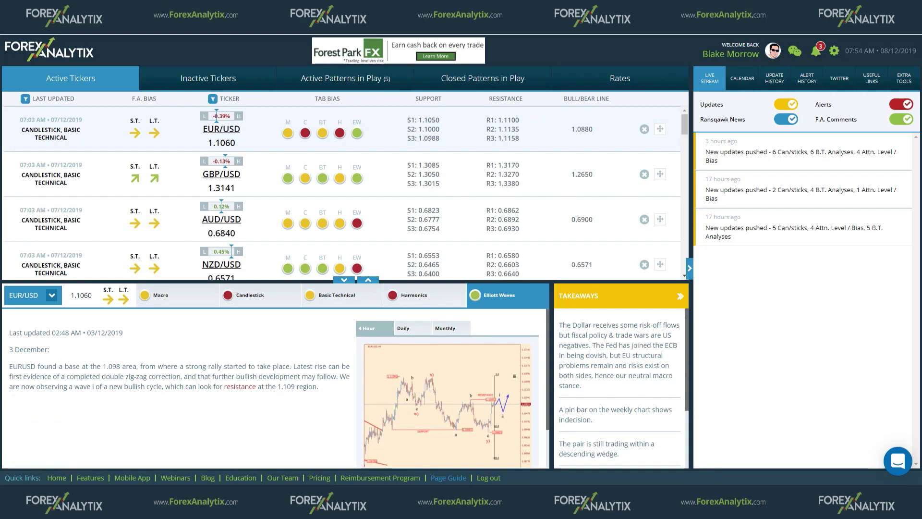
{"action": "left_click", "coordinate": [494, 416]}
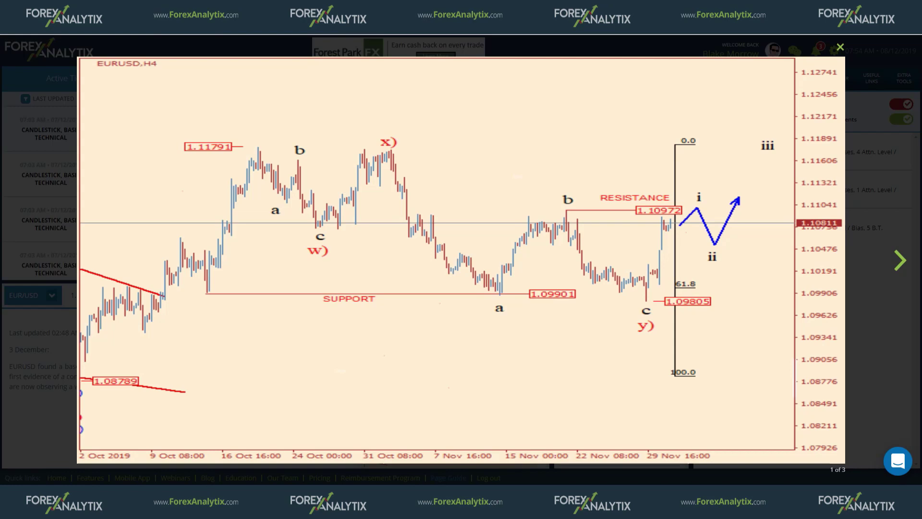
{"action": "left_click", "coordinate": [840, 47]}
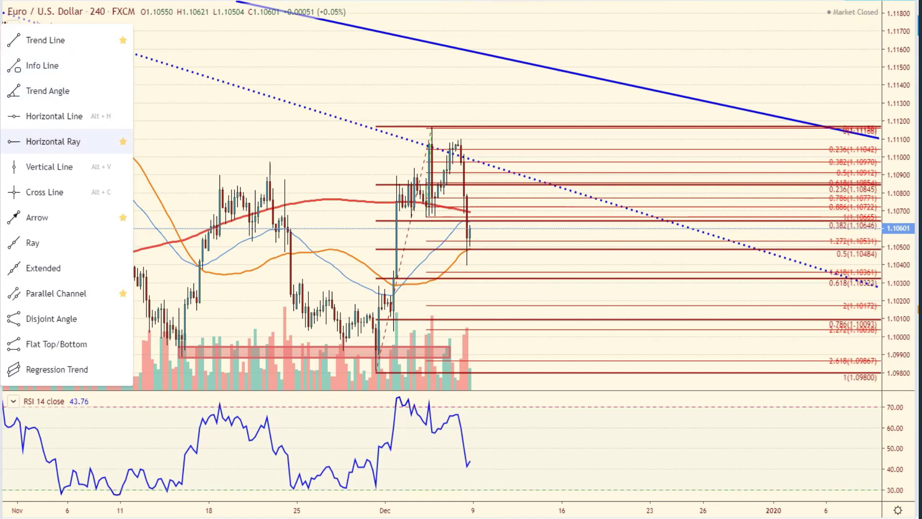
{"action": "left_click", "coordinate": [72, 218]}
{"action": "left_click", "coordinate": [476, 239]}
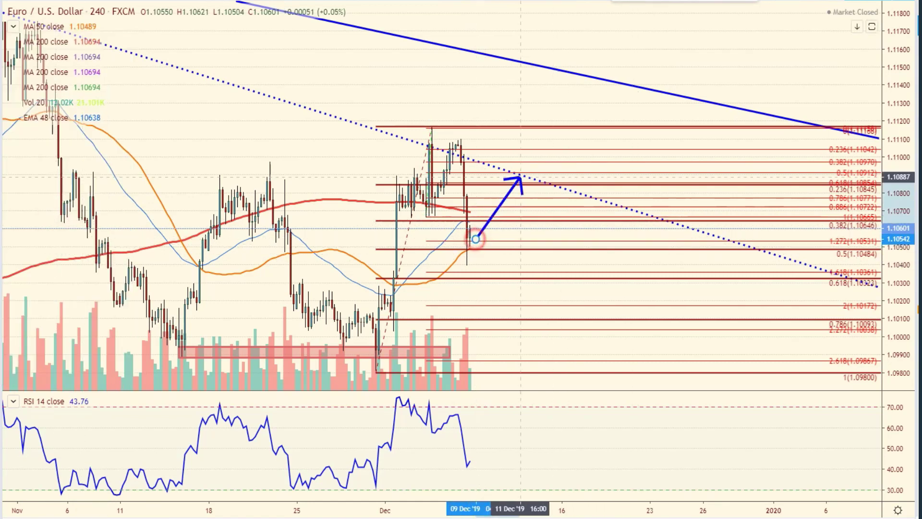
{"action": "left_click", "coordinate": [550, 103]}
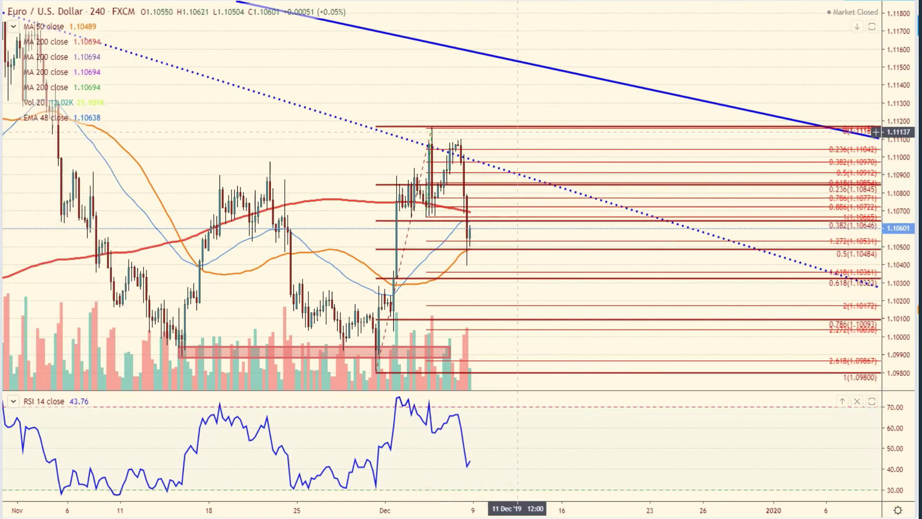
{"action": "scroll", "coordinate": [528, 288], "scroll_direction": "down", "scroll_amount": 3}
{"action": "scroll", "coordinate": [525, 326], "scroll_direction": "left", "scroll_amount": 3}
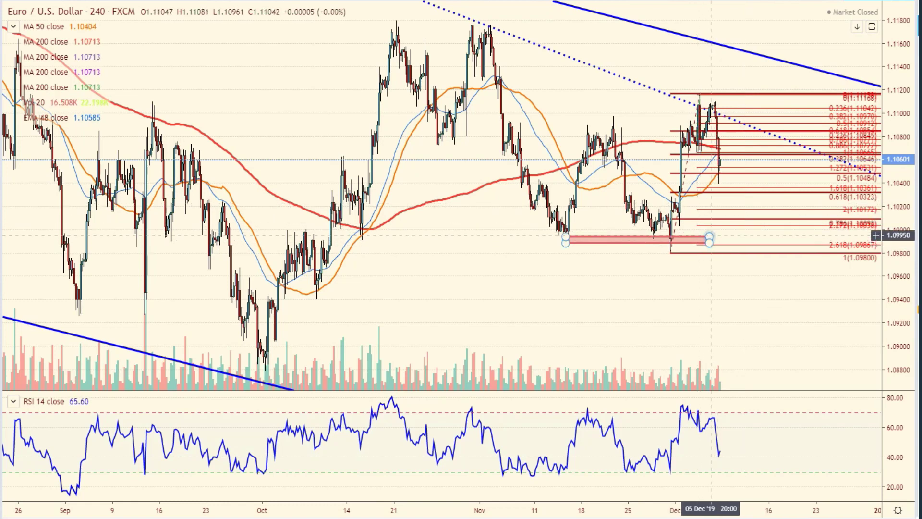
Extend the red EUR/USD support zone to 18 Dec and zoom out on the chart.
{"action": "left_click_drag", "start_coordinate": [711, 235], "coordinate": [790, 240]}
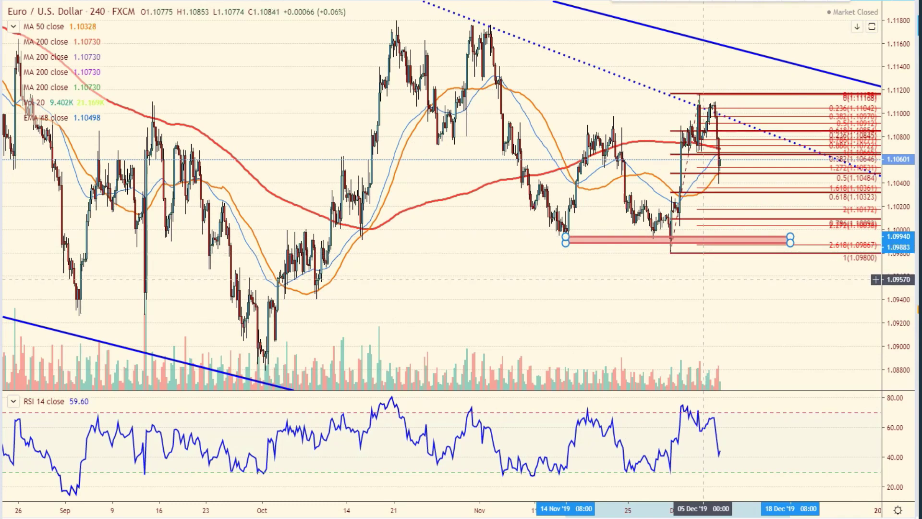
{"action": "scroll", "coordinate": [336, 355], "scroll_direction": "down", "scroll_amount": 3}
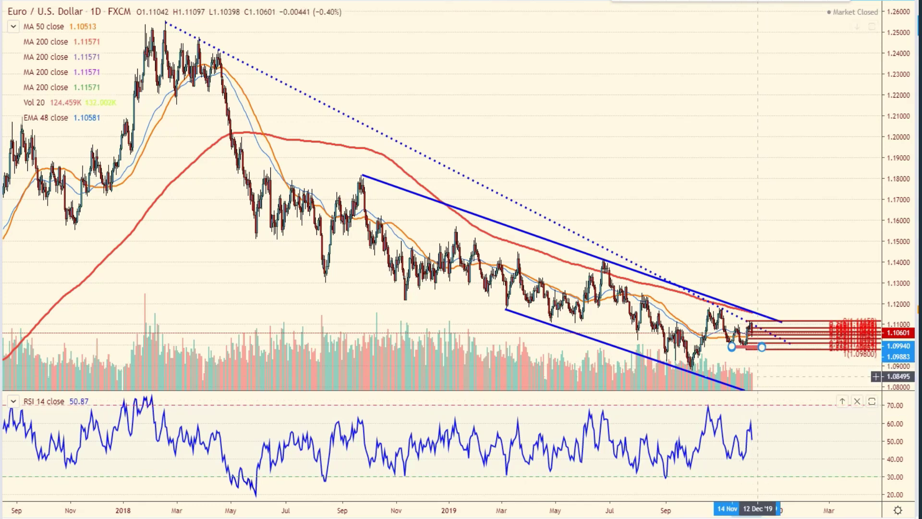
{"action": "scroll", "coordinate": [749, 365], "scroll_direction": "up", "scroll_amount": 4}
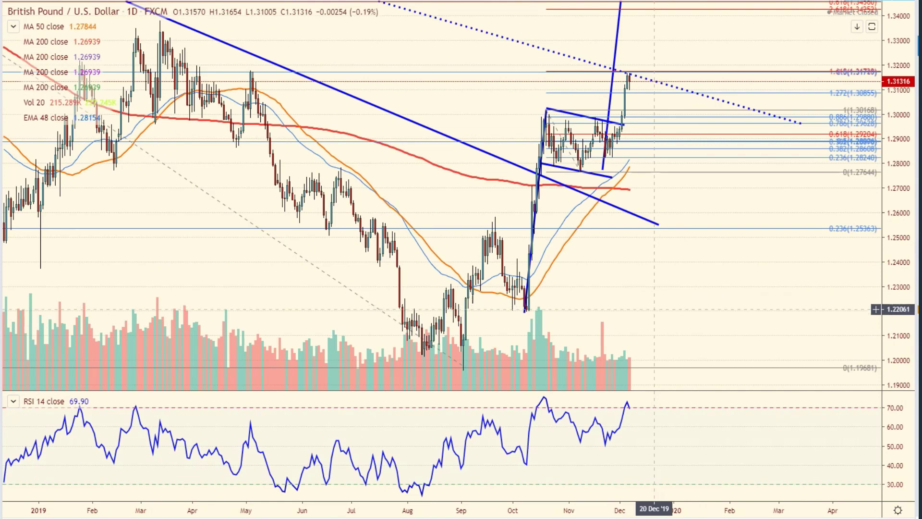
Zoom out and back in across the GBP/USD daily history to review its trend lines and Fibonacci levels.
{"action": "scroll", "coordinate": [654, 309], "scroll_direction": "down", "scroll_amount": 5}
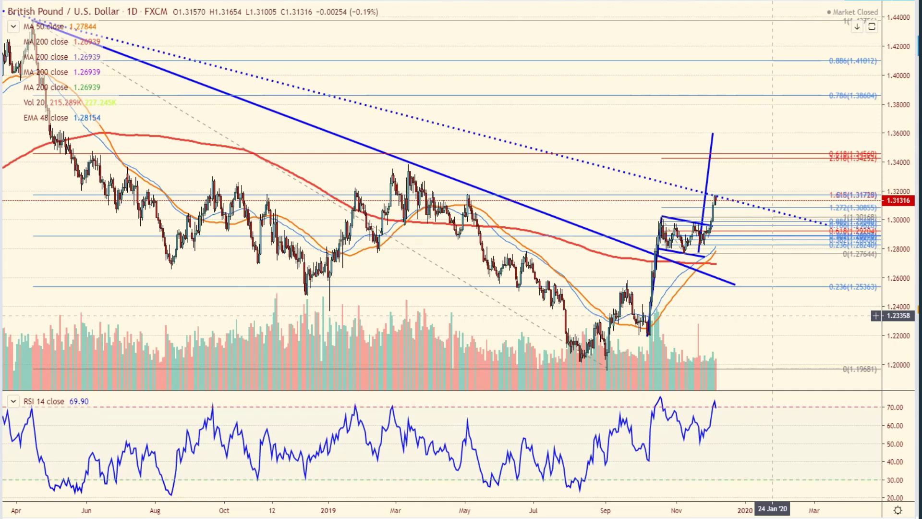
{"action": "scroll", "coordinate": [773, 316], "scroll_direction": "down", "scroll_amount": 5}
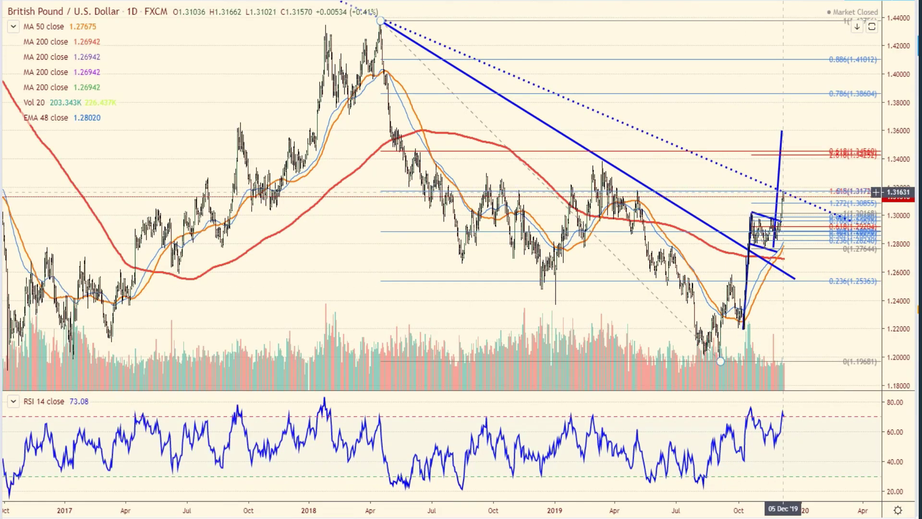
{"action": "scroll", "coordinate": [783, 192], "scroll_direction": "up", "scroll_amount": 1}
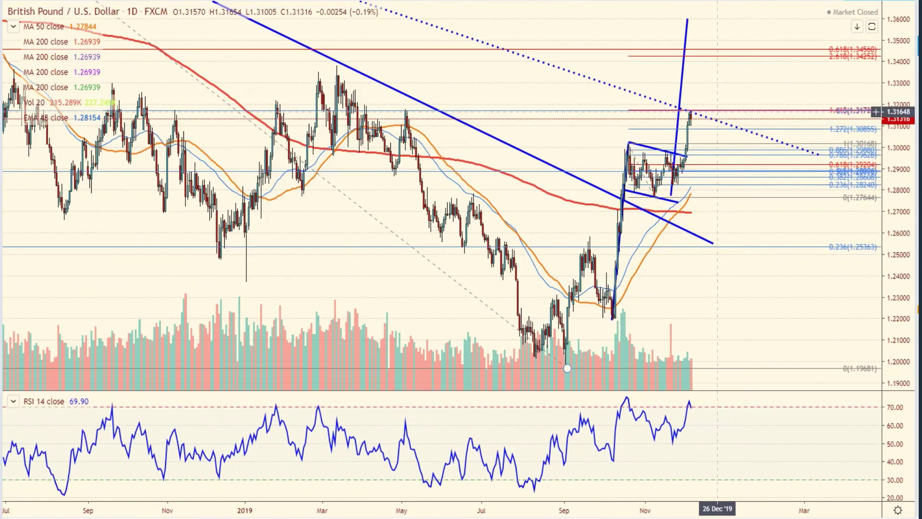
{"action": "scroll", "coordinate": [728, 170], "scroll_direction": "down", "scroll_amount": 1}
{"action": "scroll", "coordinate": [544, 217], "scroll_direction": "down", "scroll_amount": 1}
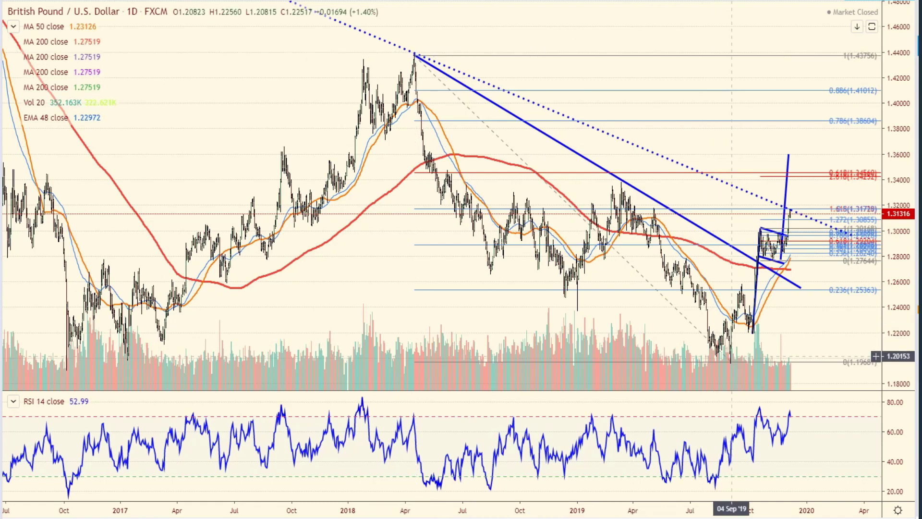
{"action": "scroll", "coordinate": [788, 220], "scroll_direction": "up", "scroll_amount": 5}
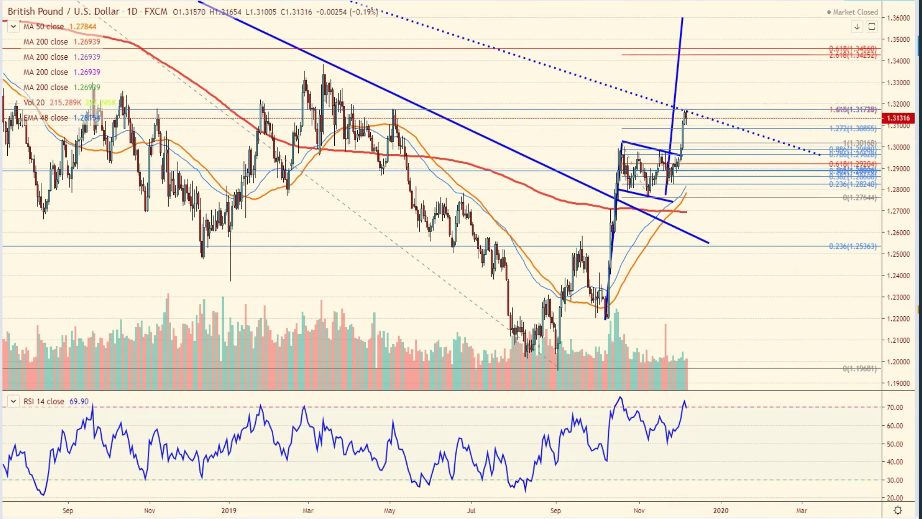
Draw a horizontal ray at the early-May GBP/USD high near 1.3172.
{"action": "left_click", "coordinate": [2, 40]}
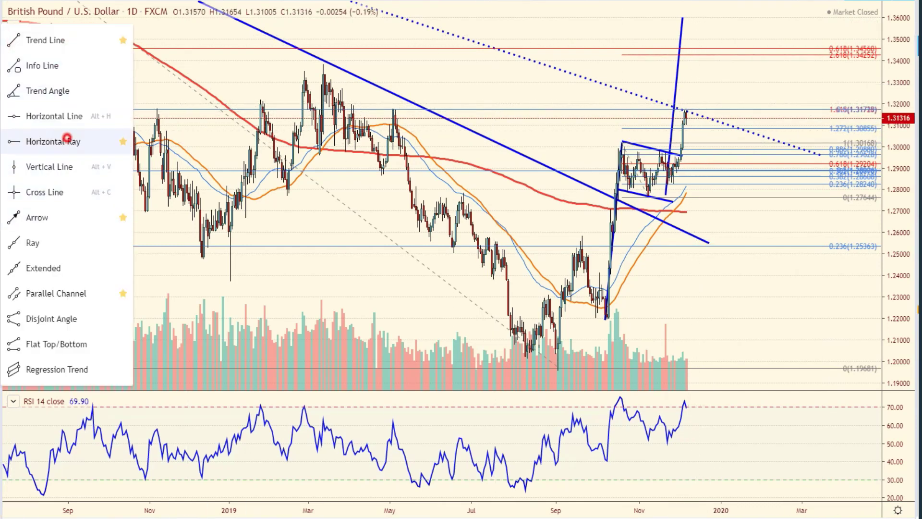
{"action": "left_click", "coordinate": [66, 139]}
{"action": "left_click", "coordinate": [391, 109]}
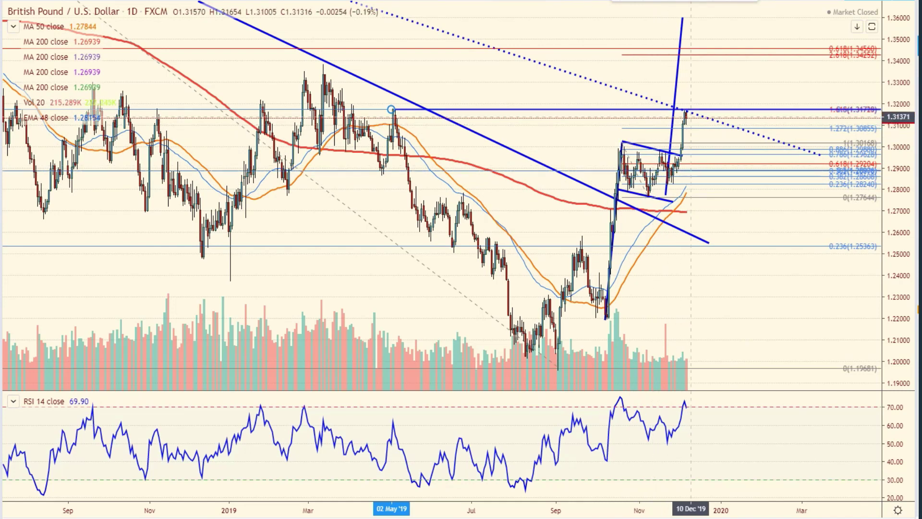
Draw a red arrow pointing down from the 1.31666 high toward 1.31047.
{"action": "left_click", "coordinate": [688, 110]}
{"action": "left_click", "coordinate": [694, 130]}
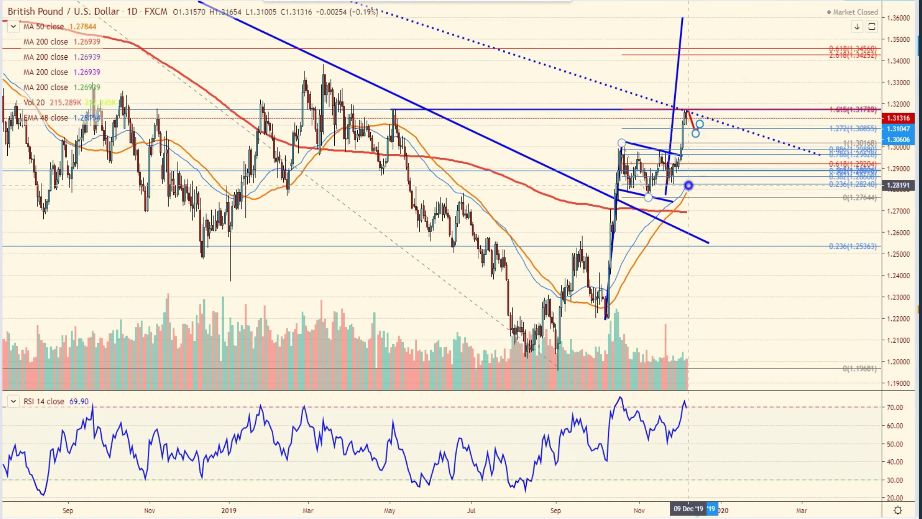
{"action": "left_click", "coordinate": [731, 229]}
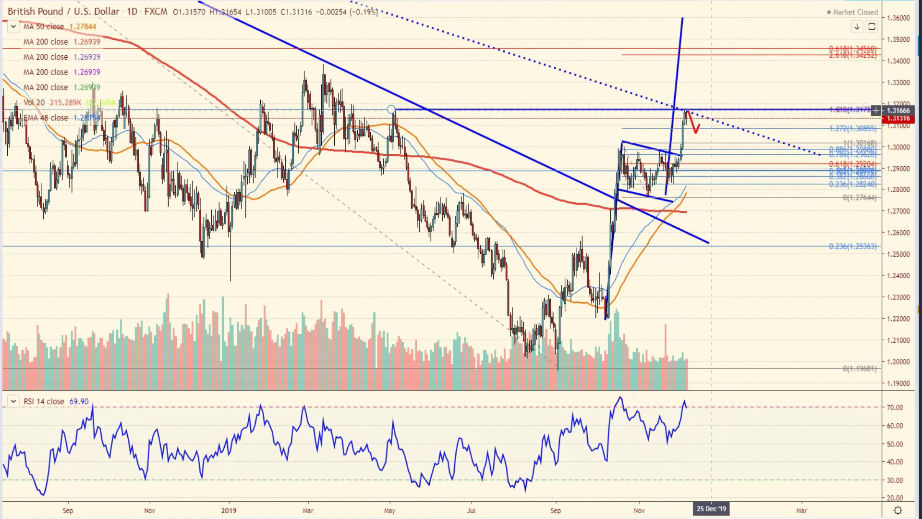
Zoom out and move the steep blue trend line onto the October rally.
{"action": "scroll", "coordinate": [686, 155], "scroll_direction": "down", "scroll_amount": 2}
{"action": "scroll", "coordinate": [716, 182], "scroll_direction": "down", "scroll_amount": 2}
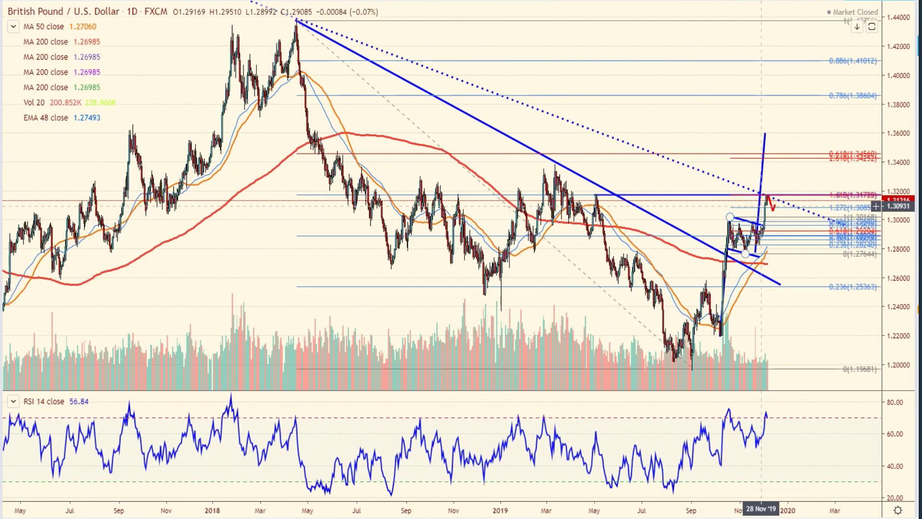
{"action": "scroll", "coordinate": [751, 211], "scroll_direction": "down", "scroll_amount": 1}
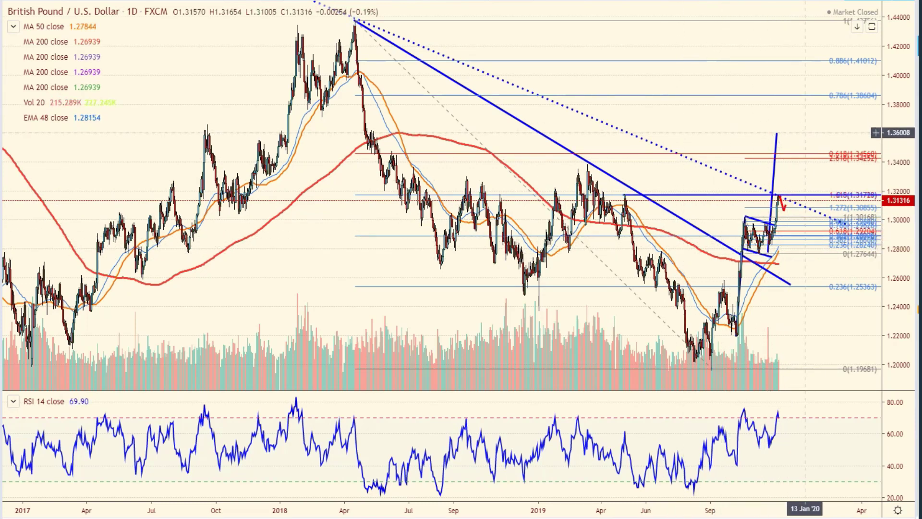
{"action": "scroll", "coordinate": [754, 248], "scroll_direction": "up", "scroll_amount": 2}
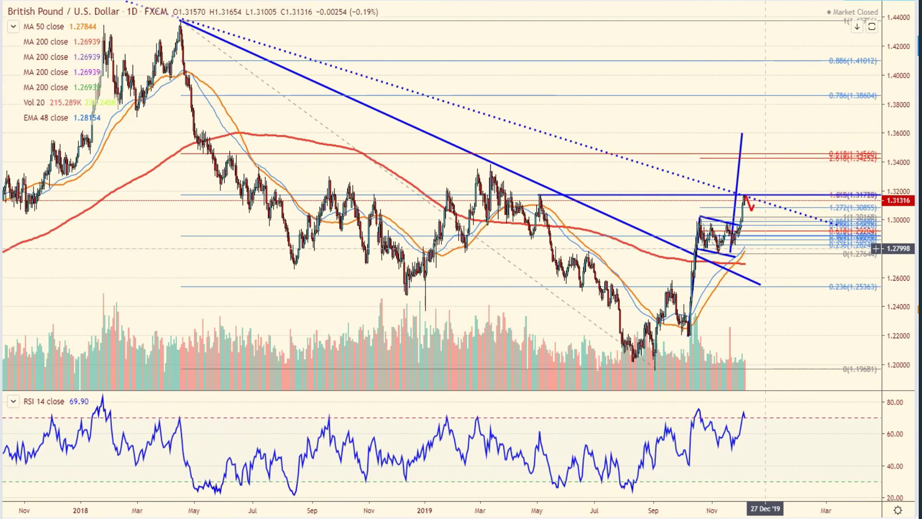
{"action": "mouse_move", "coordinate": [738, 185]}
{"action": "left_mouse_down"}
{"action": "mouse_move", "coordinate": [684, 259]}
{"action": "mouse_move", "coordinate": [739, 192]}
{"action": "mouse_move", "coordinate": [744, 160]}
{"action": "mouse_move", "coordinate": [741, 176]}
{"action": "left_mouse_up"}
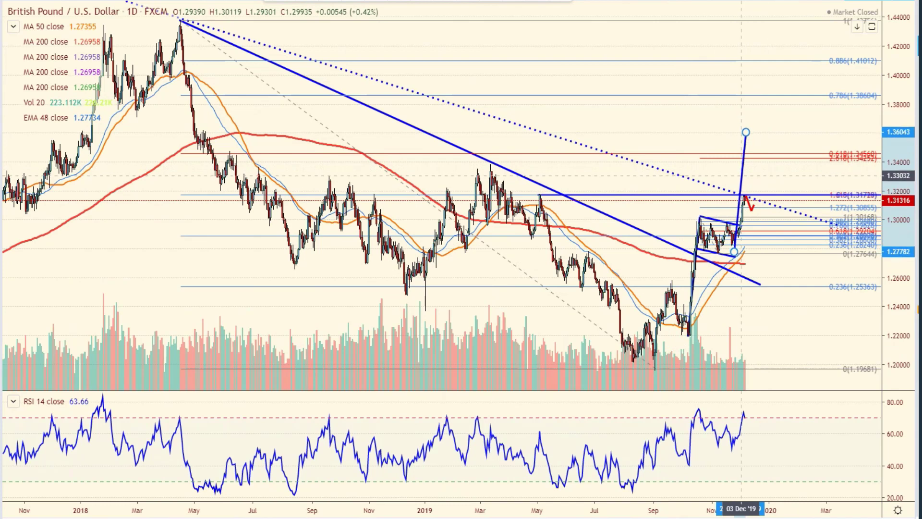
{"action": "left_click", "coordinate": [807, 120]}
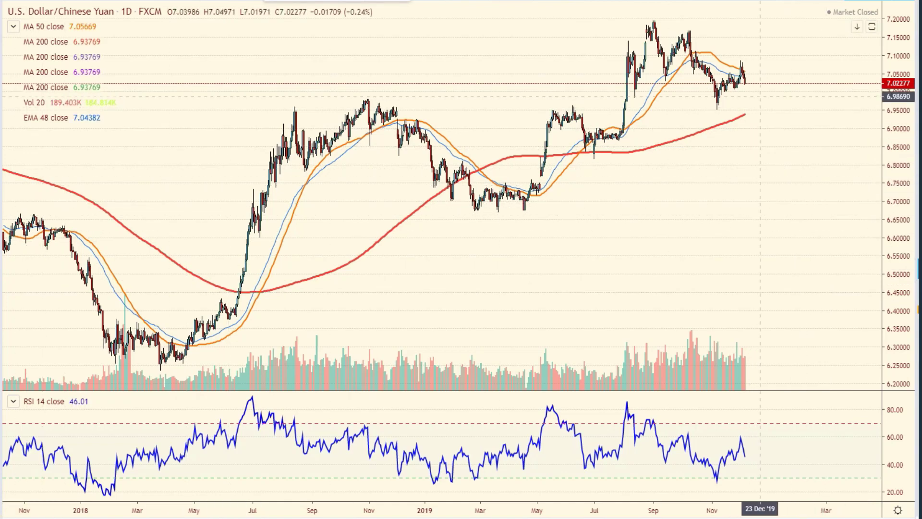
Draw a red trend line from the latest USD/CNH candle near 7.0095 down to about 6.8826.
{"action": "left_click", "coordinate": [749, 89]}
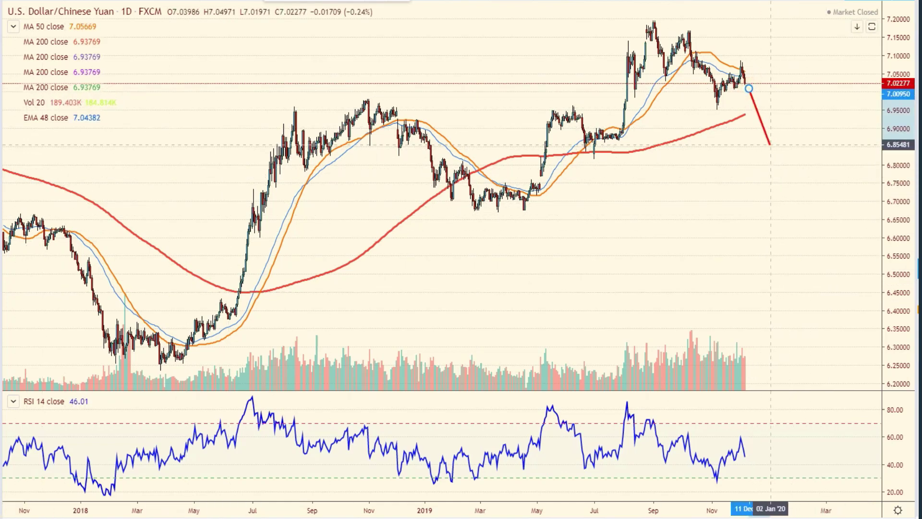
{"action": "left_click", "coordinate": [763, 135]}
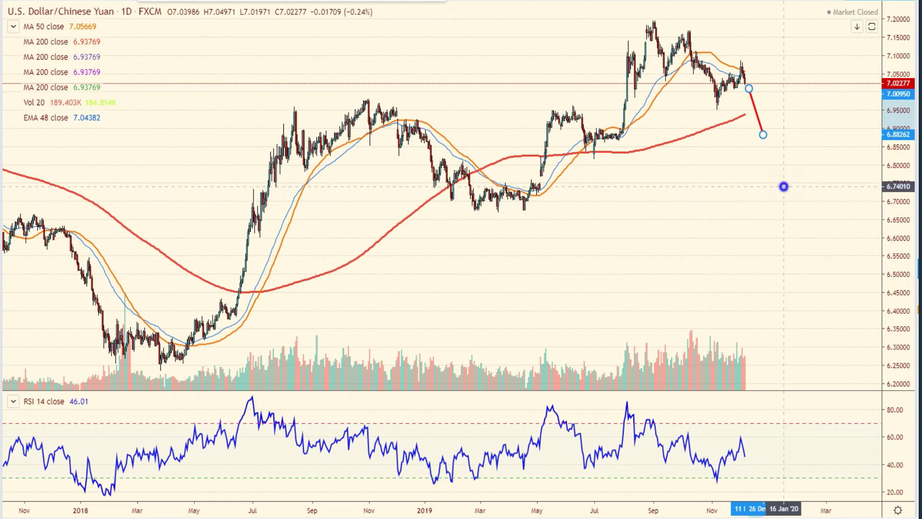
Swing the red projection line upward, then delete it to leave the chart clean.
{"action": "left_click_drag", "start_coordinate": [763, 134], "coordinate": [765, 30]}
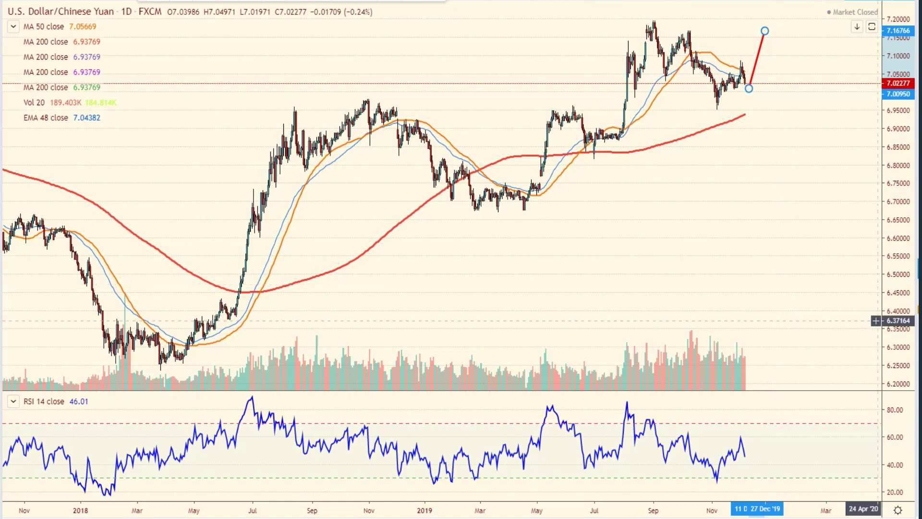
{"action": "key", "text": "Delete"}
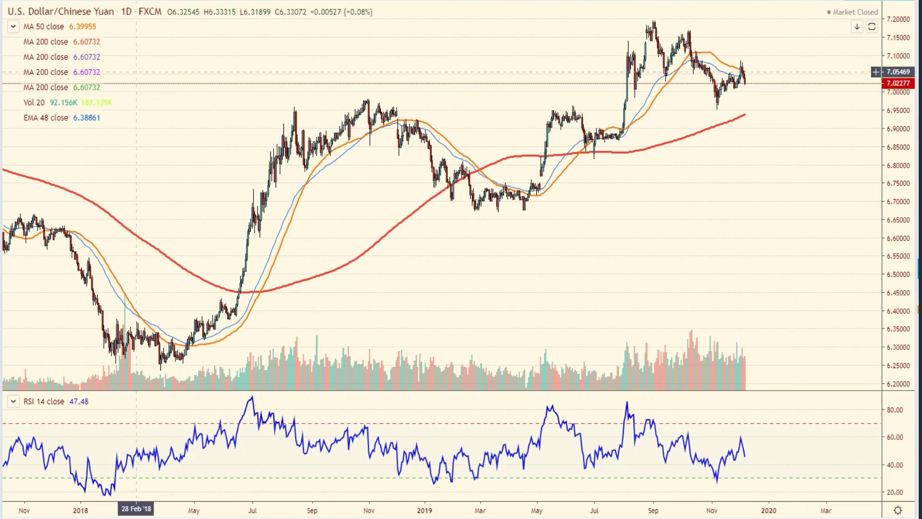
Draw a blue arrow on USD/CNH from the latest candle near 7.03 down to about 6.82.
{"action": "left_click", "coordinate": [3, 38]}
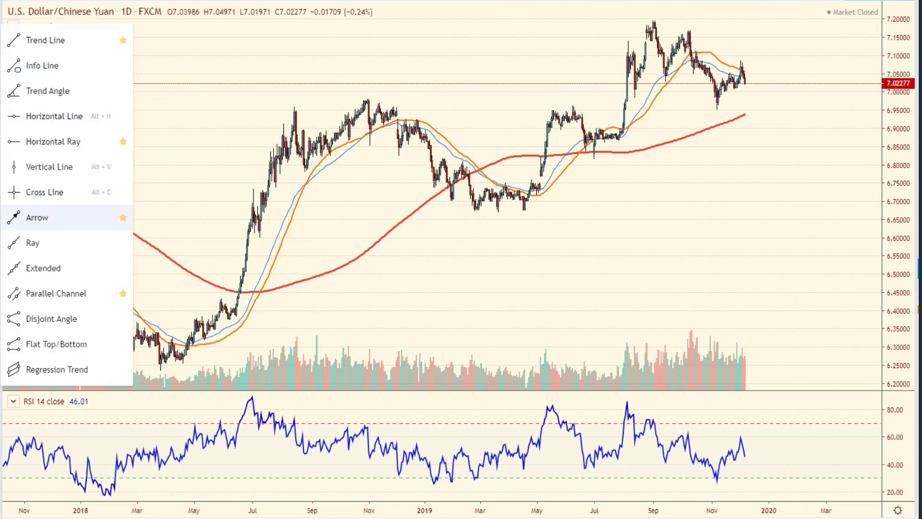
{"action": "left_click", "coordinate": [48, 216]}
{"action": "left_click", "coordinate": [750, 81]}
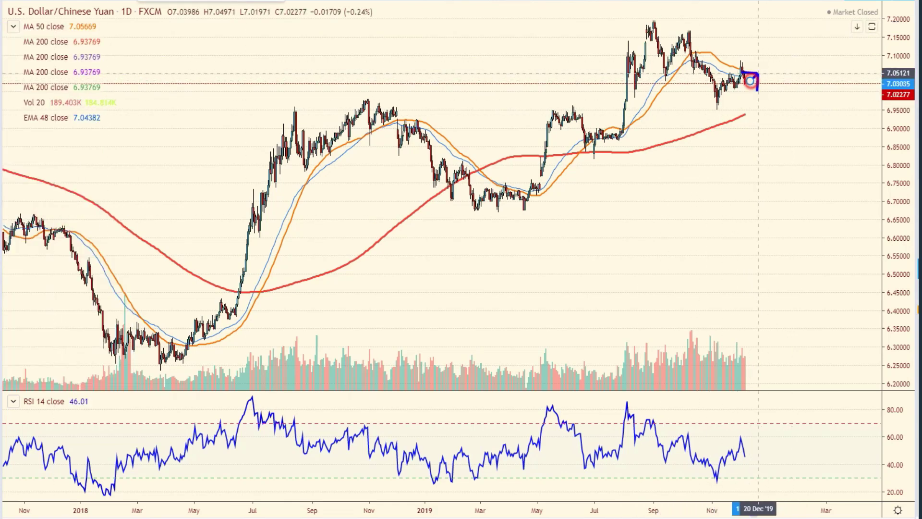
{"action": "left_click", "coordinate": [772, 30]}
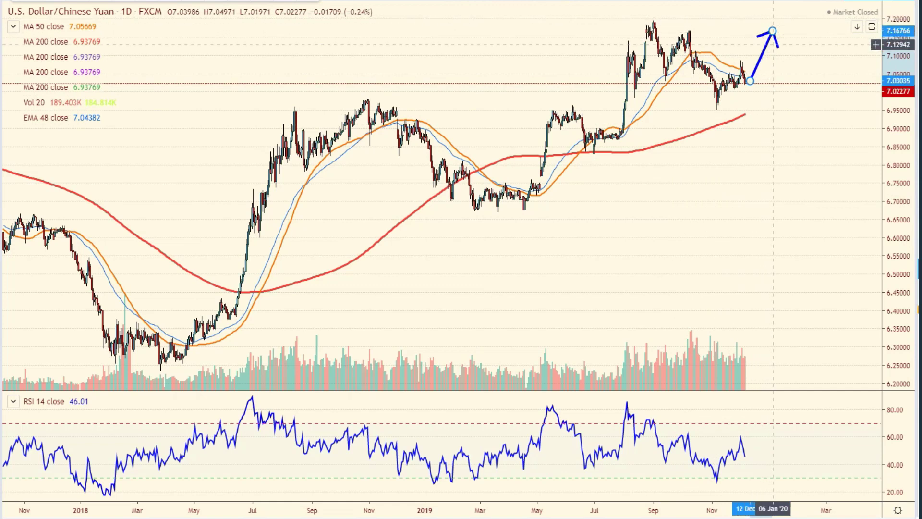
{"action": "left_click_drag", "start_coordinate": [772, 31], "coordinate": [767, 156]}
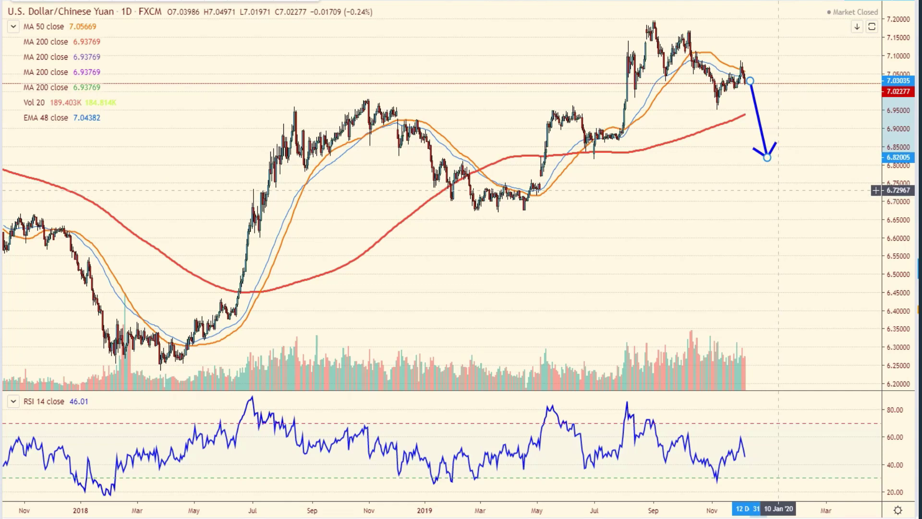
Delete the USD/CNH projection arrow.
{"action": "key", "text": "Delete"}
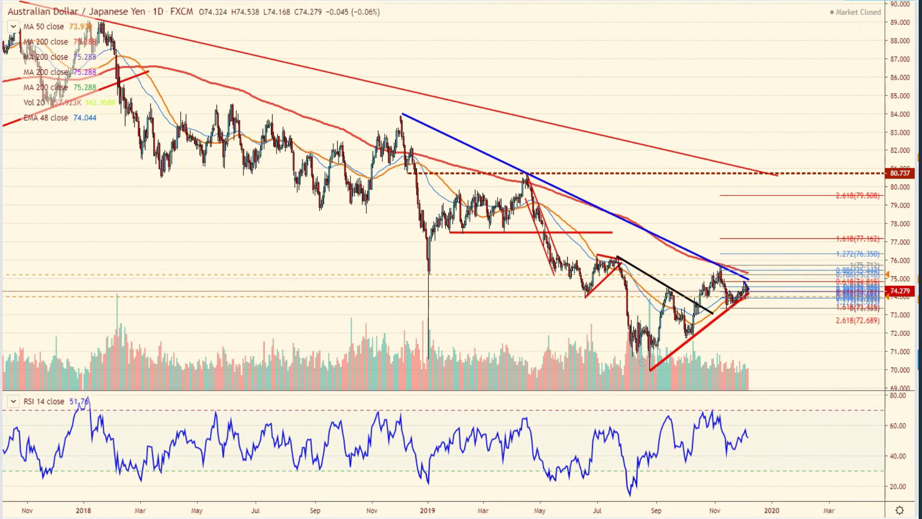
{"action": "left_click_drag", "start_coordinate": [753, 299], "coordinate": [769, 358]}
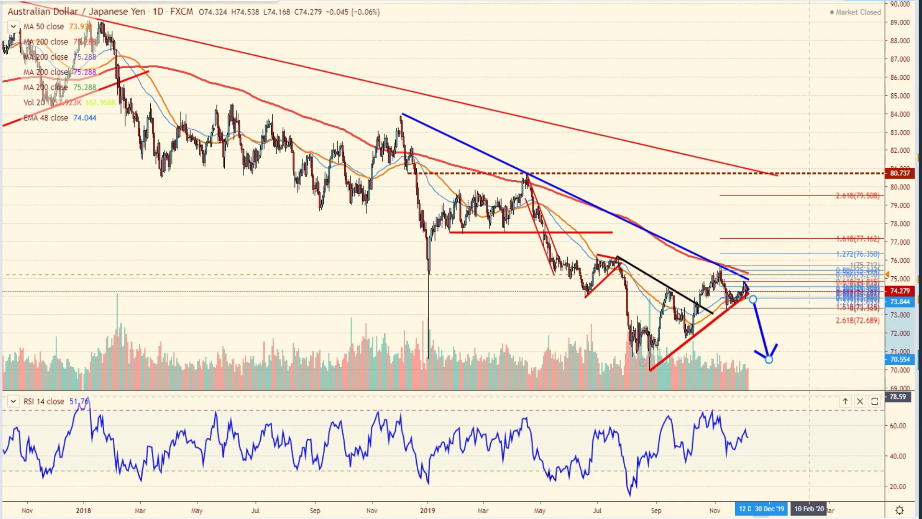
{"action": "key", "text": "Delete"}
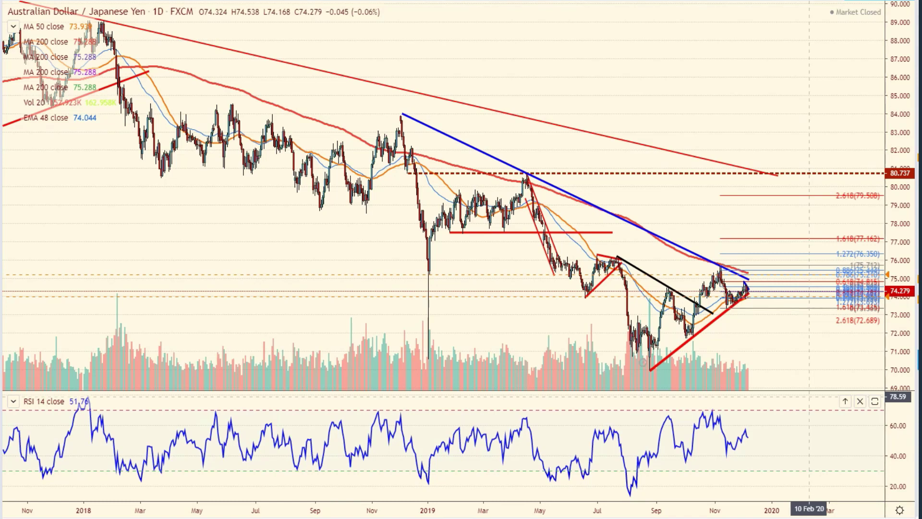
Zoom in on the chart's time axis with the mouse wheel.
{"action": "scroll", "coordinate": [758, 354], "scroll_direction": "up", "scroll_amount": 3}
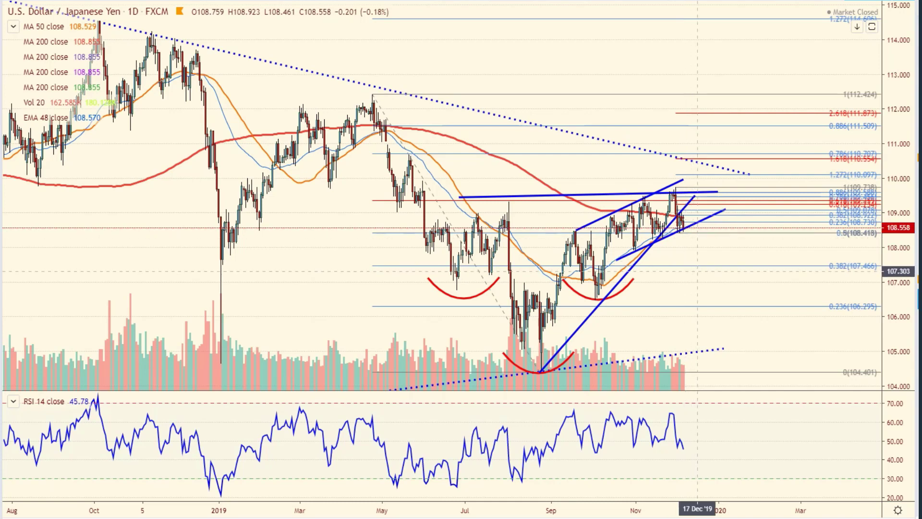
Zoom the USD/JPY chart in and out to review its annotations.
{"action": "scroll", "coordinate": [697, 271], "scroll_direction": "up", "scroll_amount": 3}
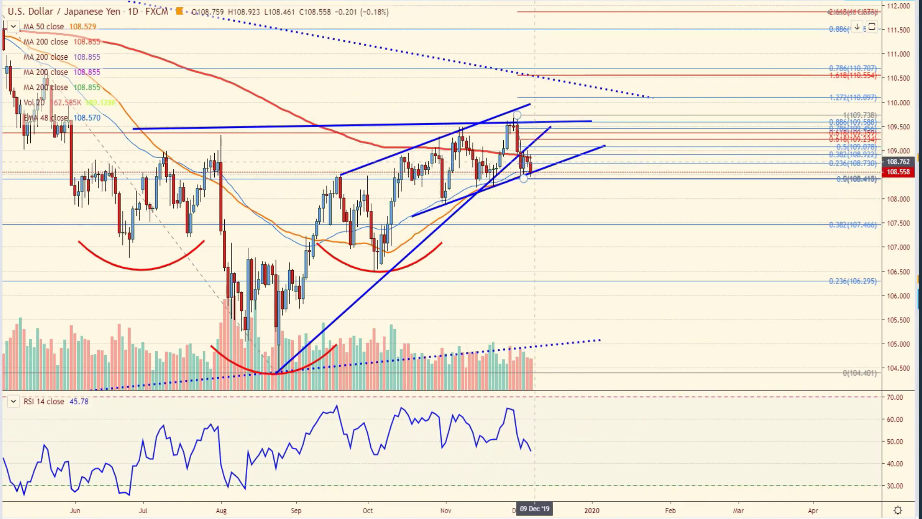
{"action": "scroll", "coordinate": [534, 162], "scroll_direction": "down", "scroll_amount": 3}
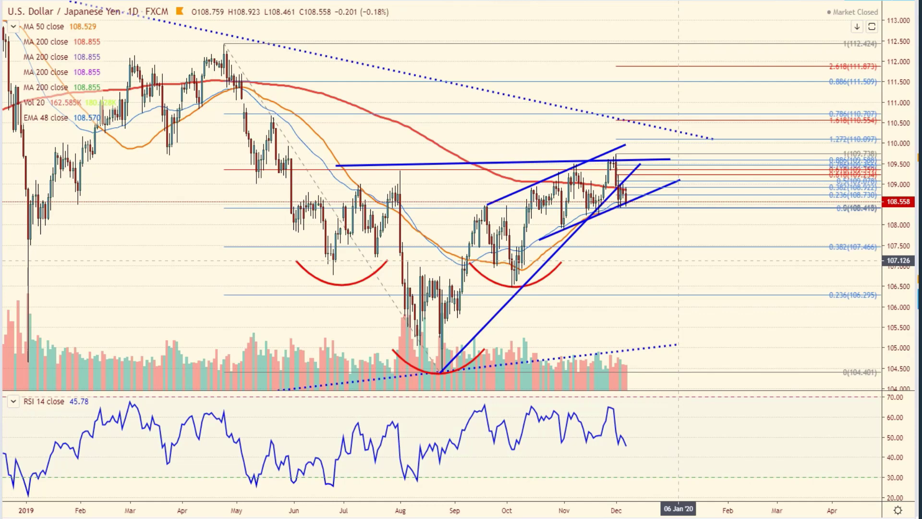
{"action": "scroll", "coordinate": [738, 343], "scroll_direction": "down", "scroll_amount": 1}
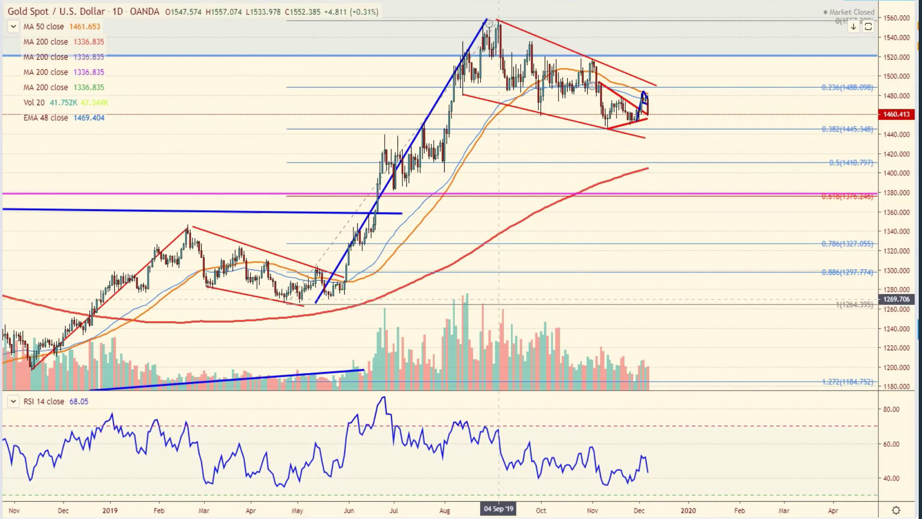
Draw a red rectangle zone from about 1466 down to 1433 beside the latest Gold candles.
{"action": "scroll", "coordinate": [523, 299], "scroll_direction": "down", "scroll_amount": 2}
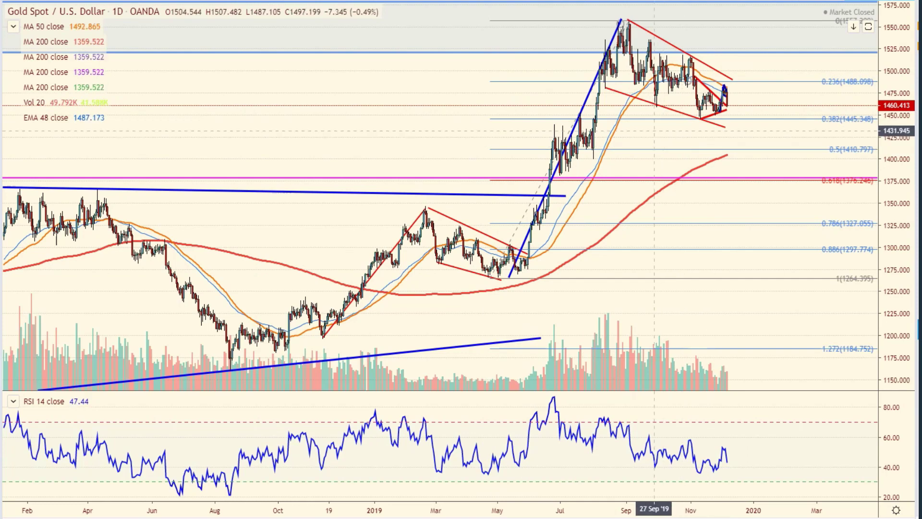
{"action": "left_click", "coordinate": [660, 145]}
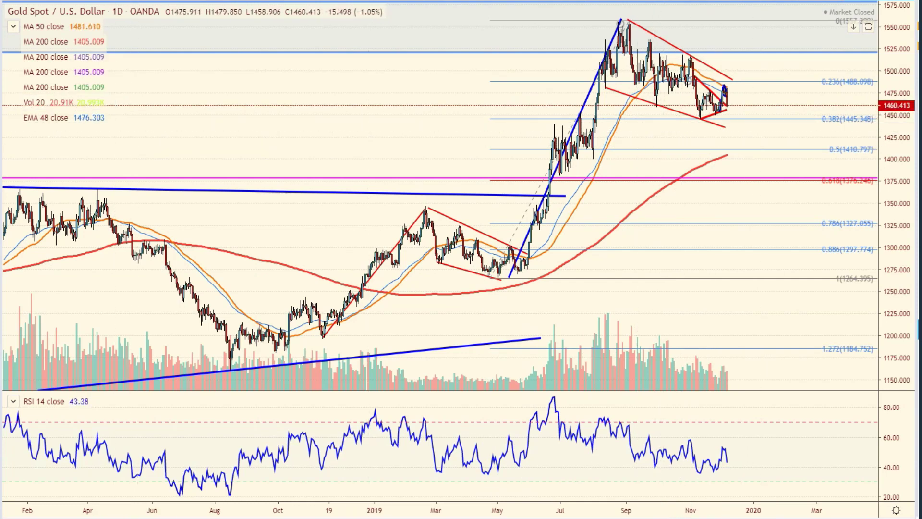
{"action": "left_click", "coordinate": [3, 84]}
{"action": "left_click", "coordinate": [45, 111]}
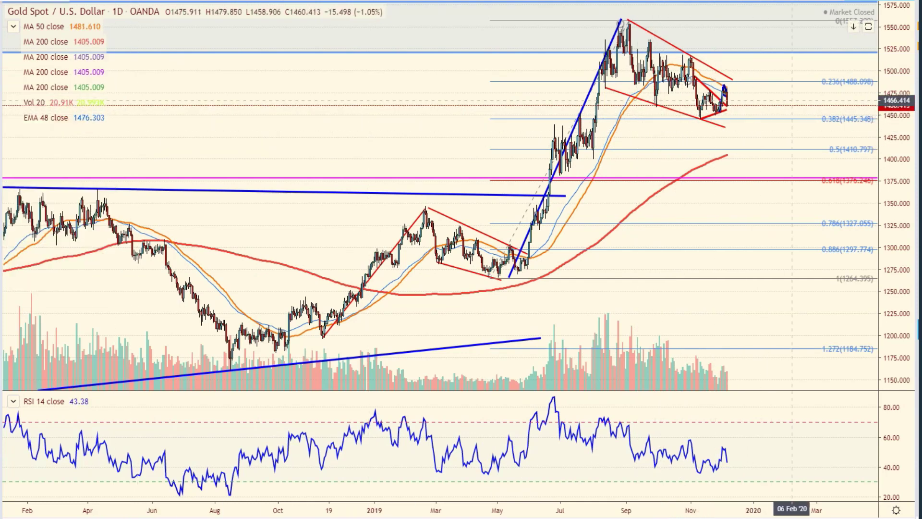
{"action": "left_click", "coordinate": [793, 100]}
{"action": "left_click", "coordinate": [875, 131]}
Set the zone's lower edge near 1433, then start an RSI trend line at the June 2019 peak.
{"action": "mouse_move", "coordinate": [876, 130]}
{"action": "left_mouse_down"}
{"action": "mouse_move", "coordinate": [799, 261]}
{"action": "mouse_move", "coordinate": [798, 176]}
{"action": "mouse_move", "coordinate": [871, 130]}
{"action": "left_mouse_up"}
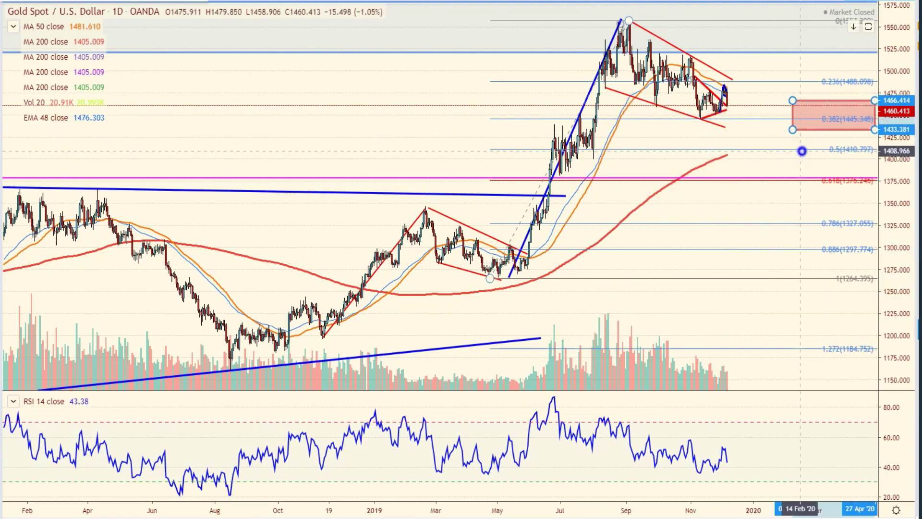
{"action": "left_click", "coordinate": [721, 160]}
{"action": "left_click_drag", "start_coordinate": [721, 160], "coordinate": [728, 159]}
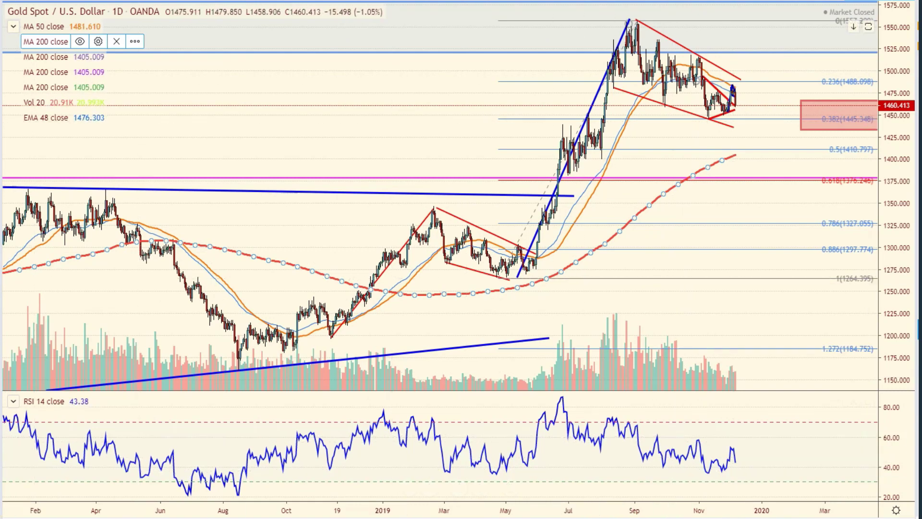
{"action": "left_click", "coordinate": [63, 37]}
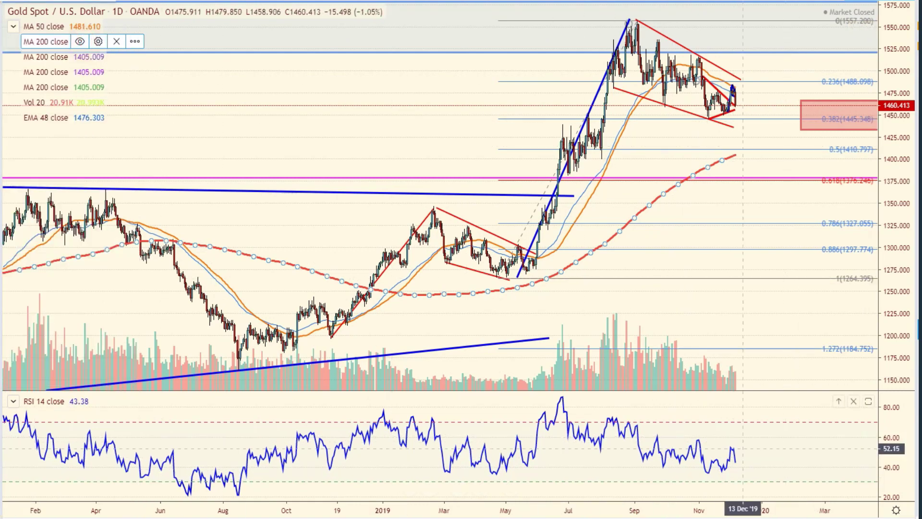
{"action": "left_click", "coordinate": [564, 395]}
Draw a falling RSI line to late January 2020 and a rising one from the 05 Nov '19 low.
{"action": "left_click", "coordinate": [788, 459]}
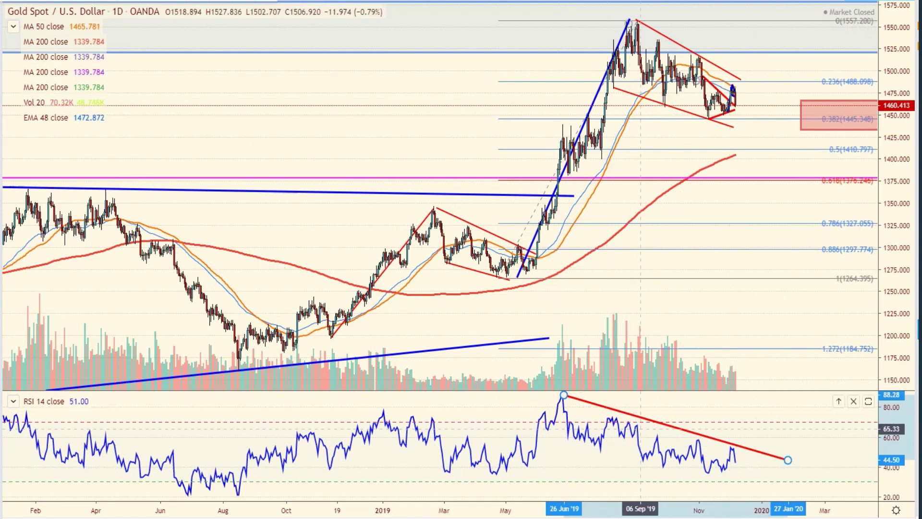
{"action": "left_click", "coordinate": [702, 481]}
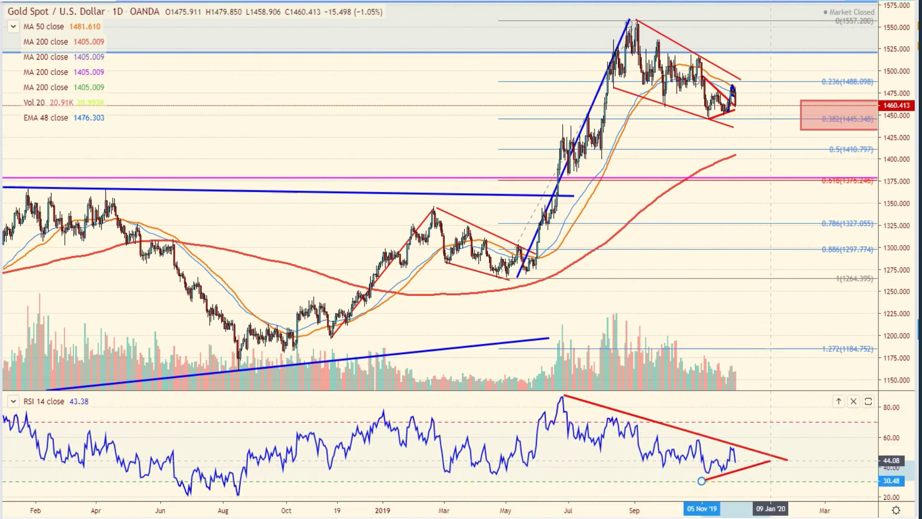
{"action": "left_click", "coordinate": [769, 461]}
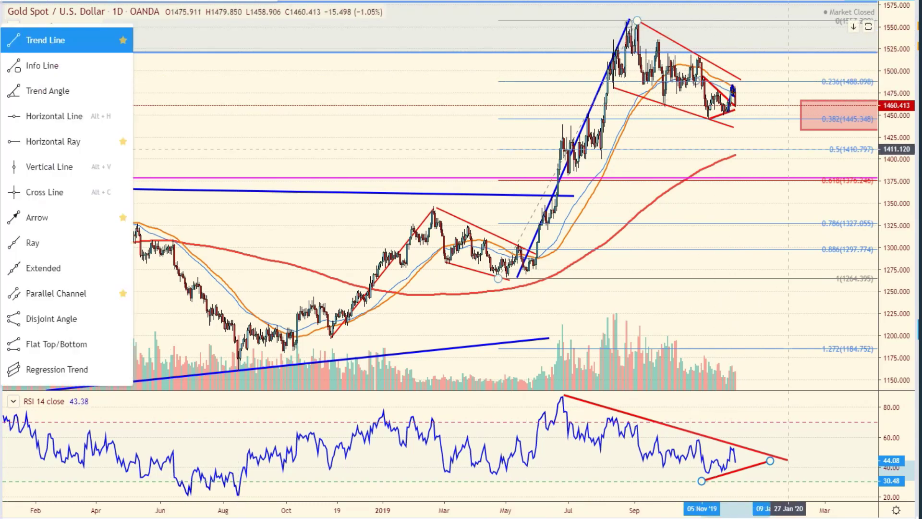
{"action": "left_click", "coordinate": [738, 83]}
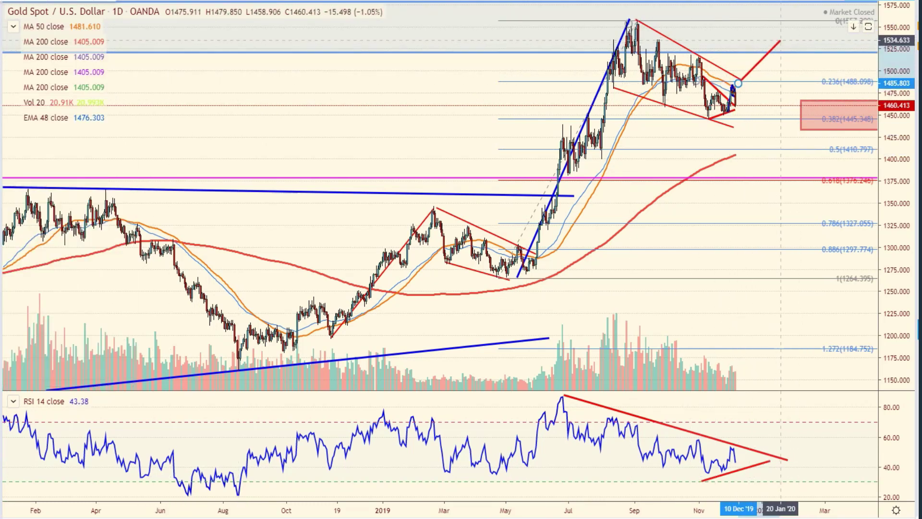
Finish the upward price projection line, then draw and remove an extra RSI projection line.
{"action": "left_click", "coordinate": [779, 41]}
{"action": "left_click", "coordinate": [745, 438]}
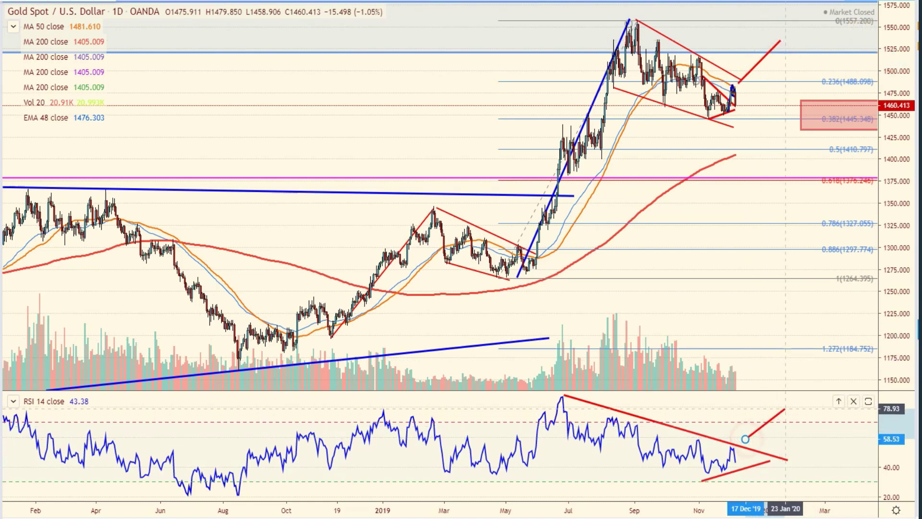
{"action": "left_click", "coordinate": [790, 405]}
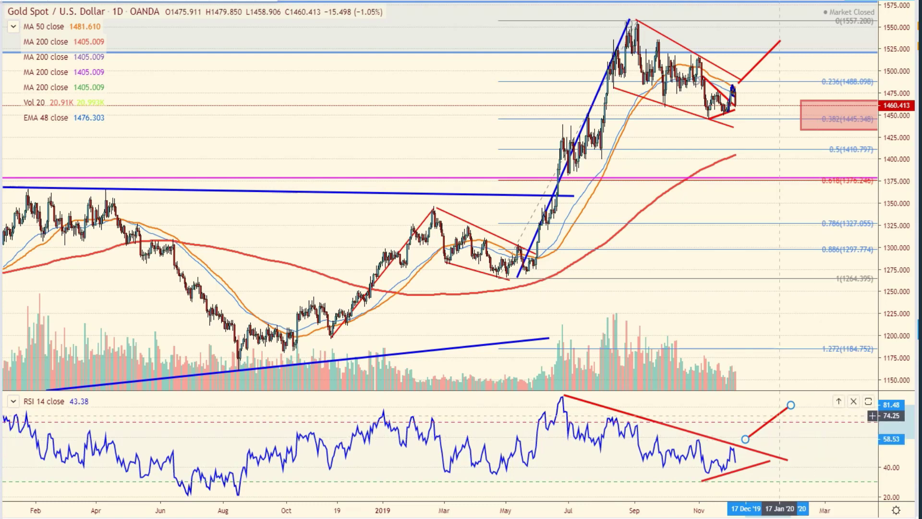
{"action": "key", "text": "Delete"}
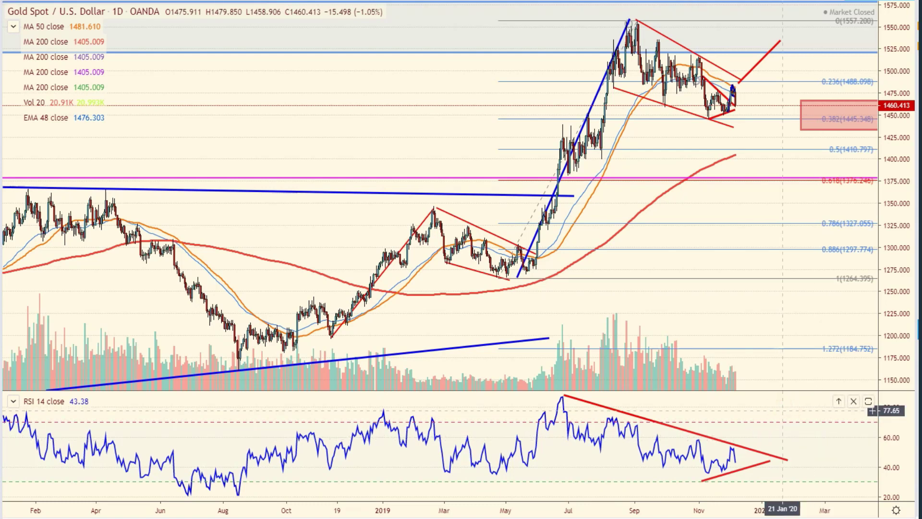
Delete both RSI trend lines and the upward projection line on the Gold price chart.
{"action": "left_click", "coordinate": [748, 448]}
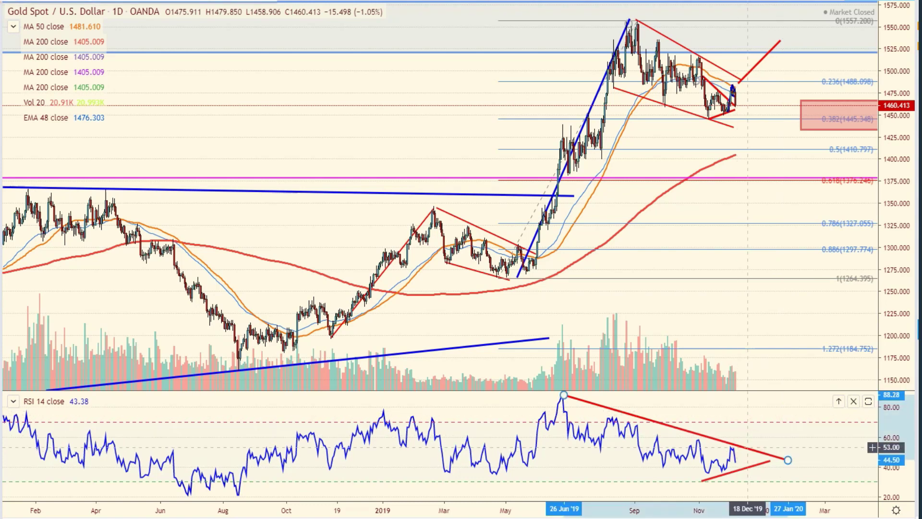
{"action": "key", "text": "Delete"}
{"action": "left_click", "coordinate": [762, 462]}
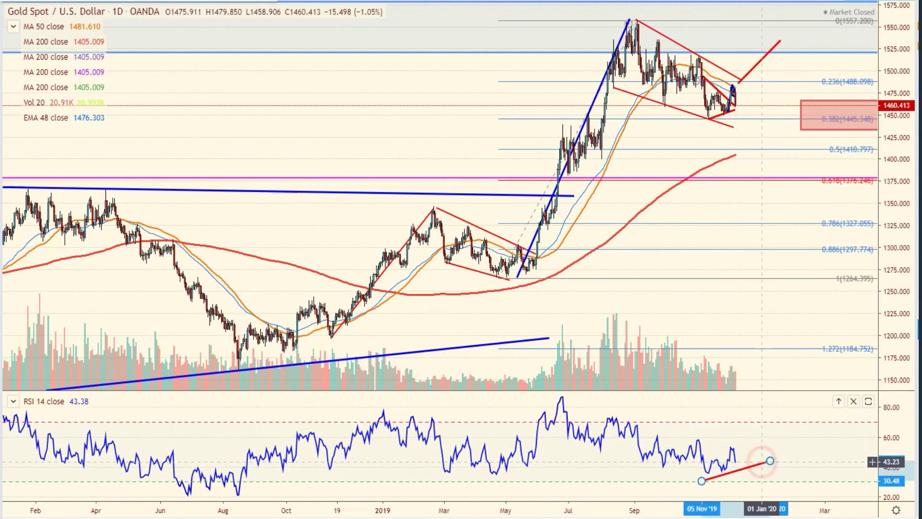
{"action": "key", "text": "Delete"}
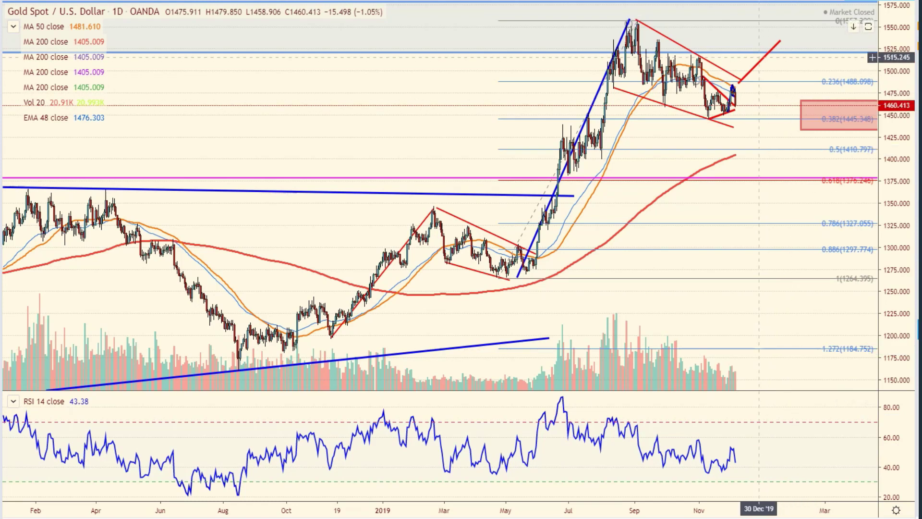
{"action": "left_click", "coordinate": [755, 64]}
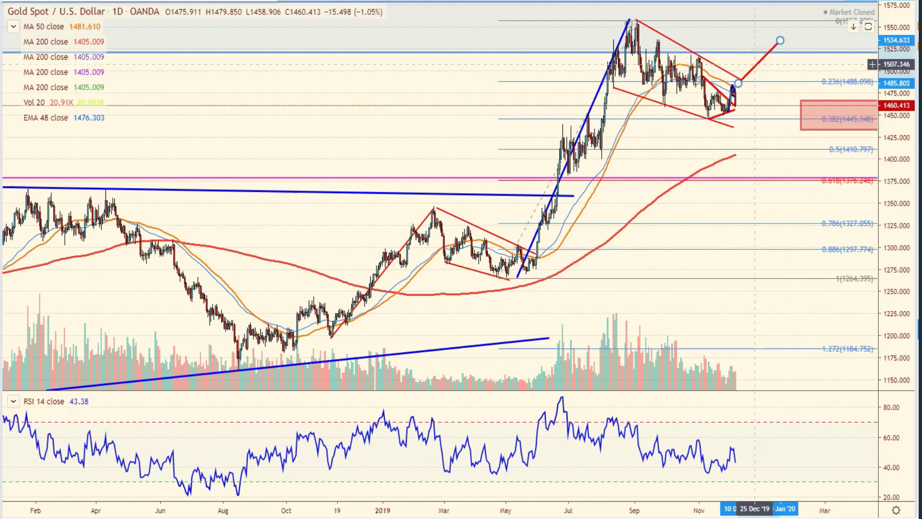
{"action": "key", "text": "Delete"}
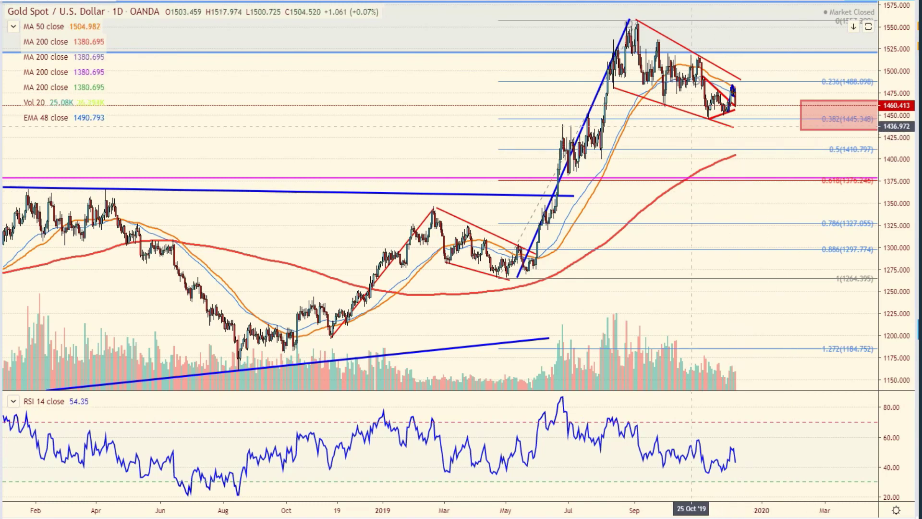
Draw a horizontal red line near 1441 under the wedge and an upward scenario line from its end.
{"action": "left_click", "coordinate": [692, 123]}
{"action": "left_click", "coordinate": [757, 122]}
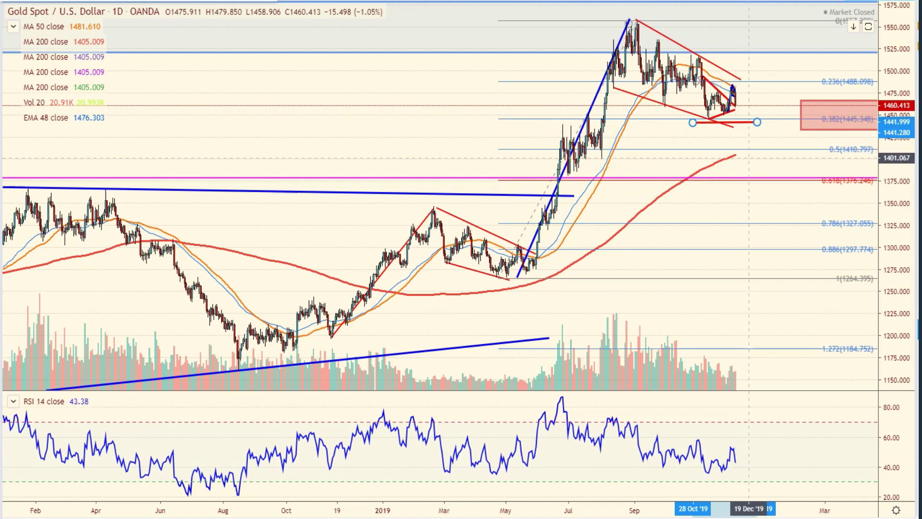
{"action": "left_click", "coordinate": [741, 126]}
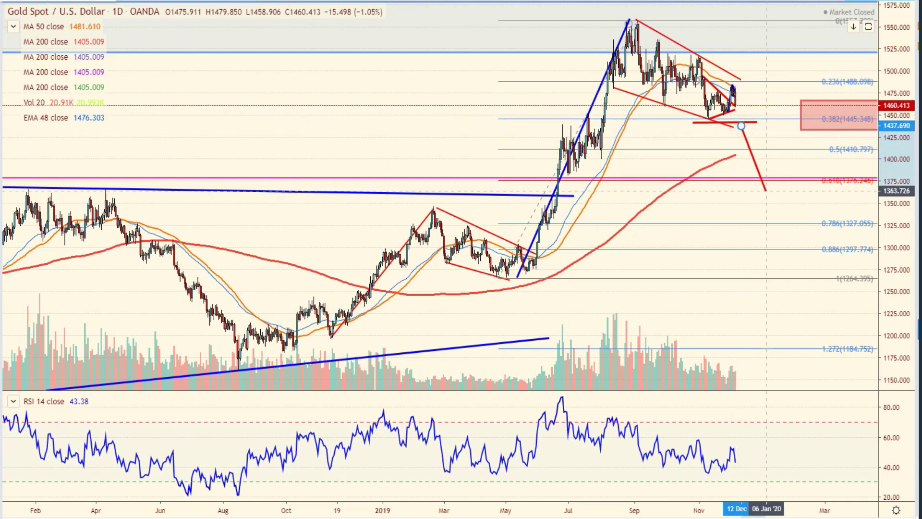
{"action": "left_click", "coordinate": [762, 184]}
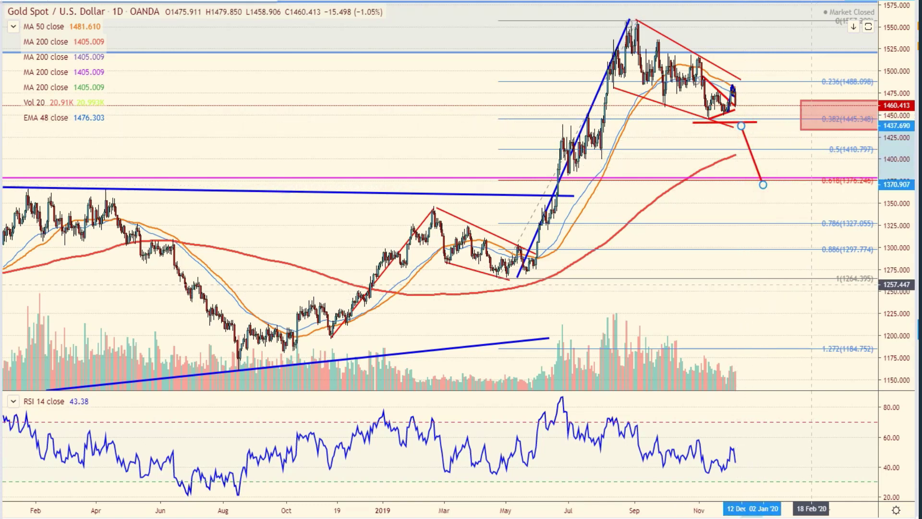
{"action": "left_click_drag", "start_coordinate": [762, 185], "coordinate": [780, 13]}
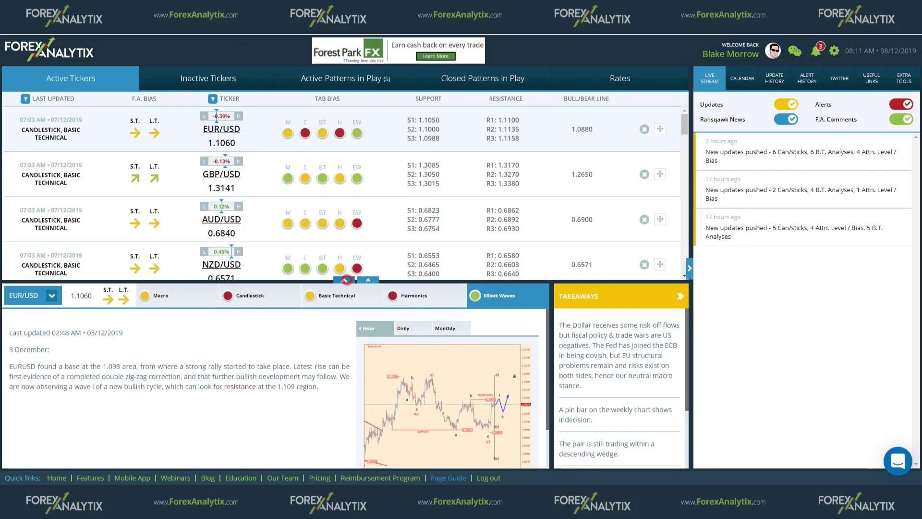
Collapse the EUR/USD detail panel and show the economic calendar in the side panel.
{"action": "left_click", "coordinate": [343, 280]}
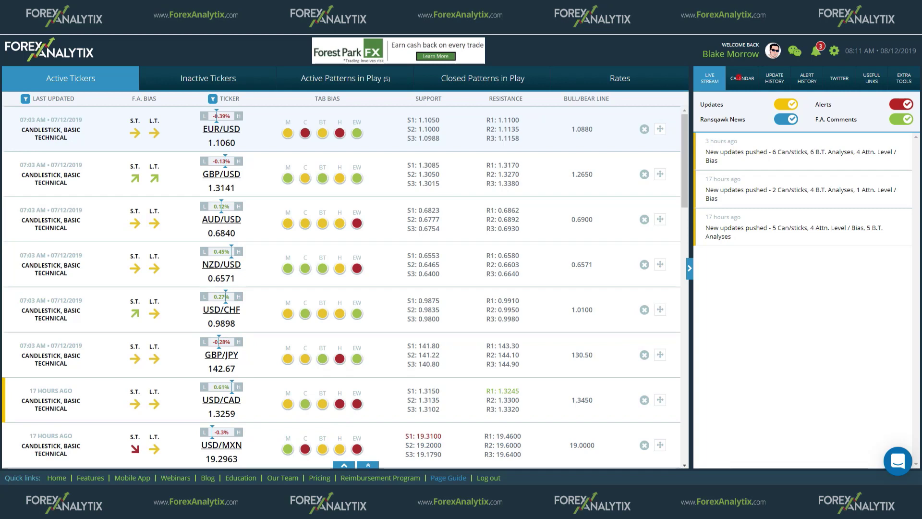
{"action": "left_click", "coordinate": [742, 78]}
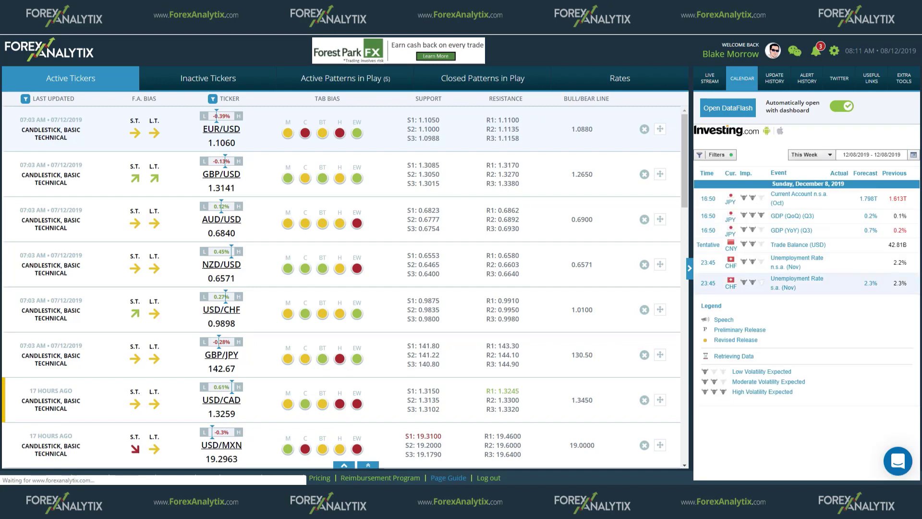
Switch the economic calendar to This Week (12/08–12/14/2019) and scroll through its releases.
{"action": "left_click", "coordinate": [832, 148]}
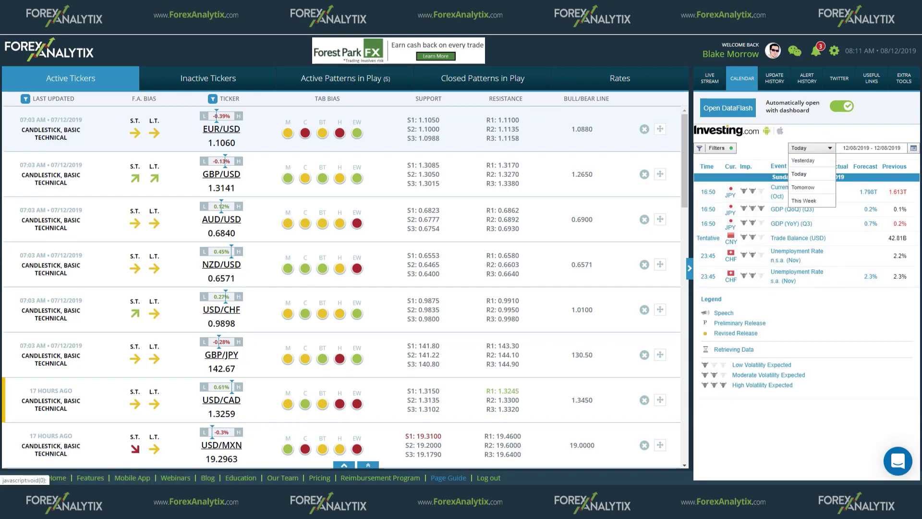
{"action": "left_click", "coordinate": [803, 201]}
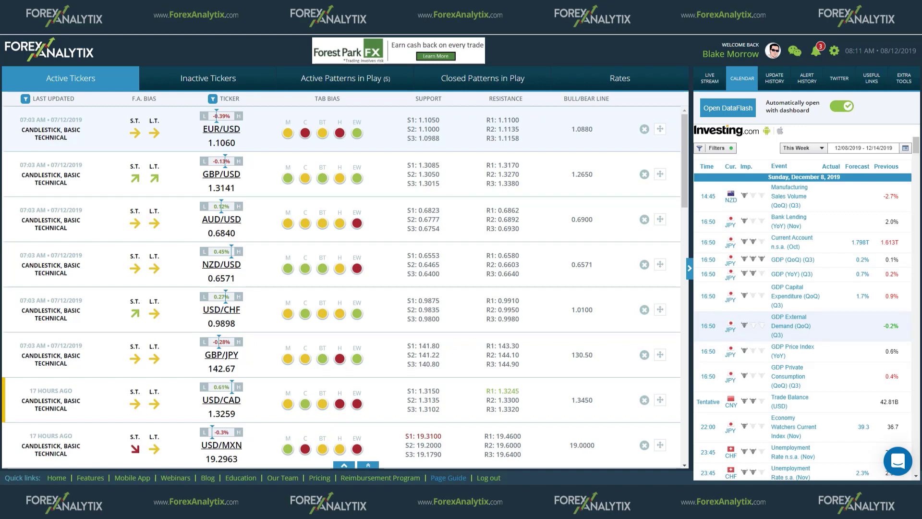
{"action": "scroll", "coordinate": [803, 309], "scroll_direction": "down", "scroll_amount": 10}
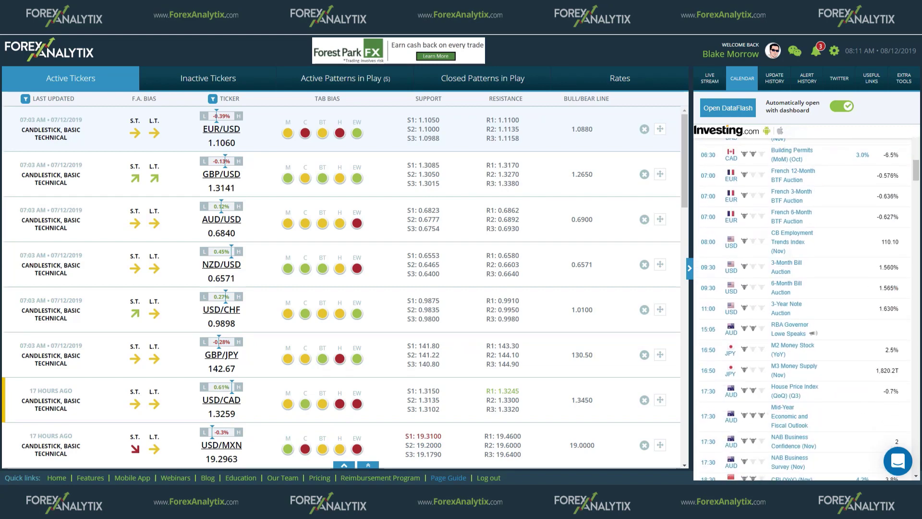
{"action": "scroll", "coordinate": [802, 309], "scroll_direction": "down", "scroll_amount": 4}
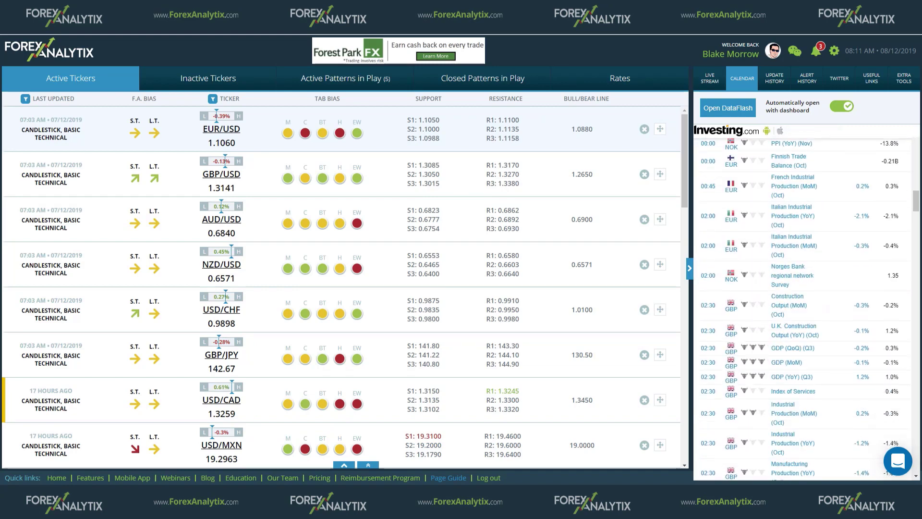
{"action": "scroll", "coordinate": [802, 317], "scroll_direction": "down", "scroll_amount": 3}
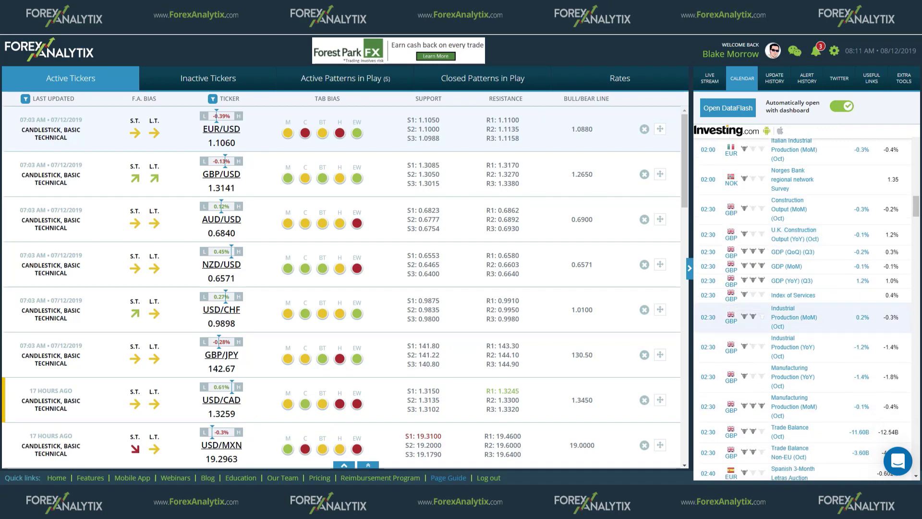
{"action": "scroll", "coordinate": [802, 319], "scroll_direction": "down", "scroll_amount": 10}
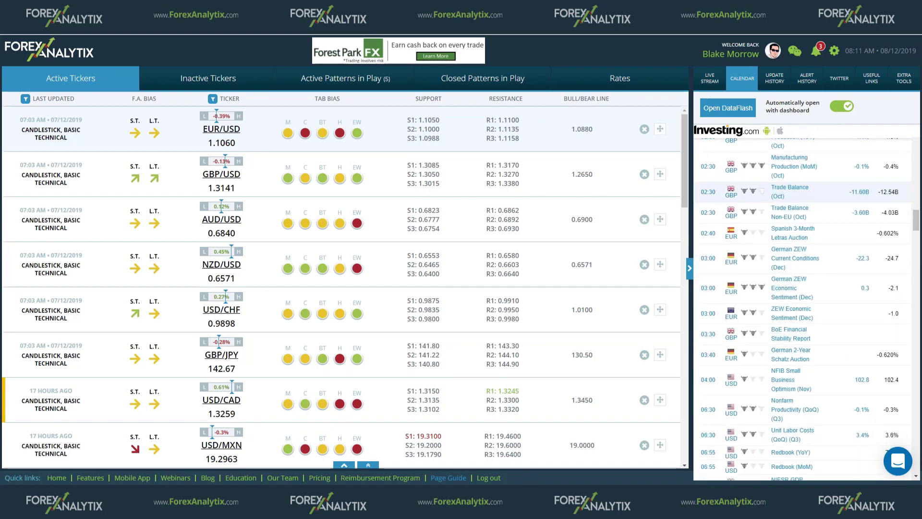